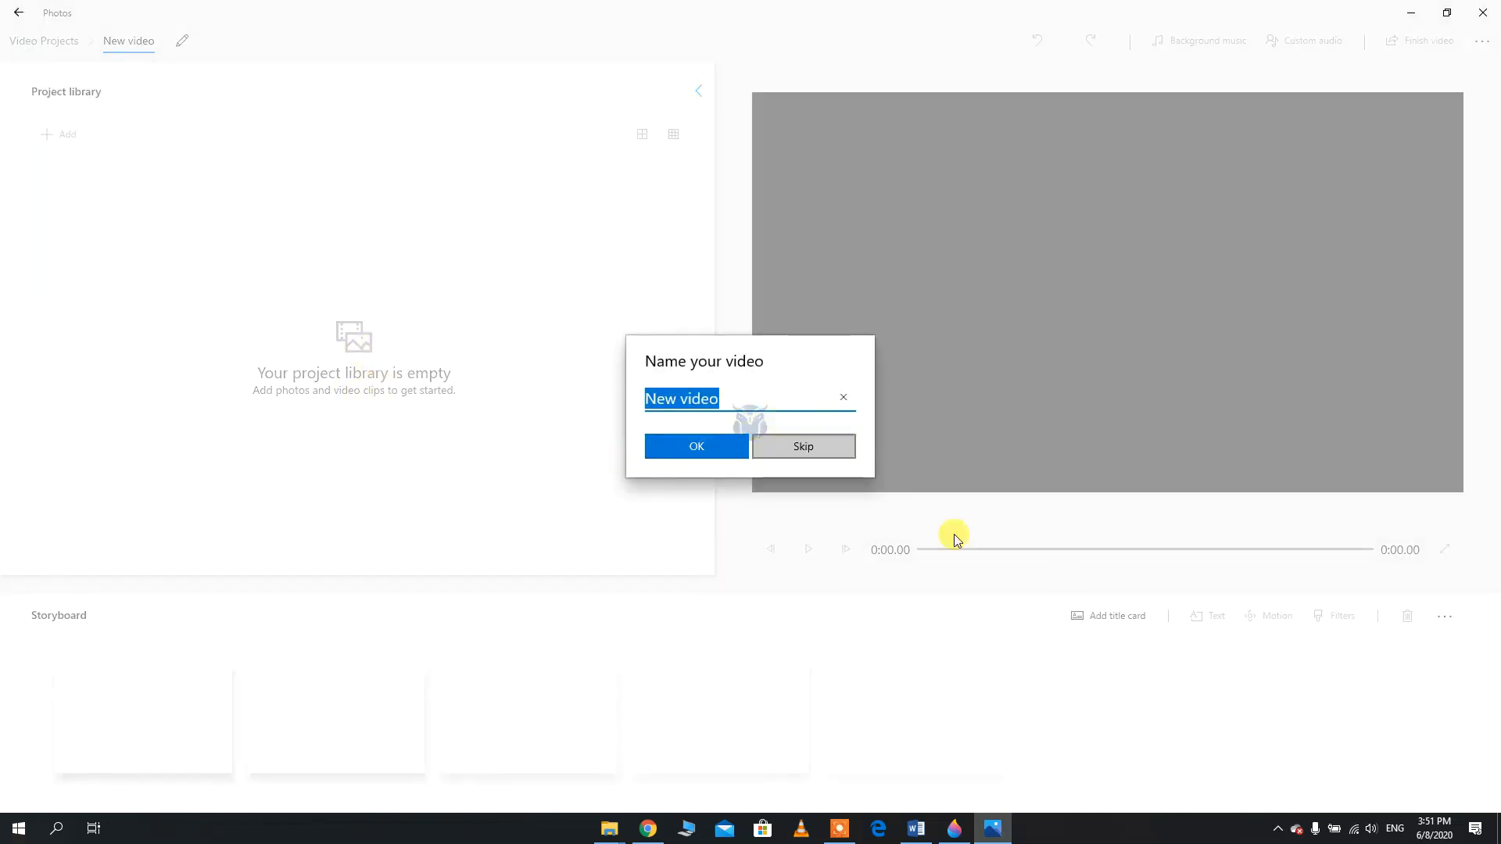
# Name the new video project "My Hot Video Baby" and confirm the name
pyautogui.write('My C')
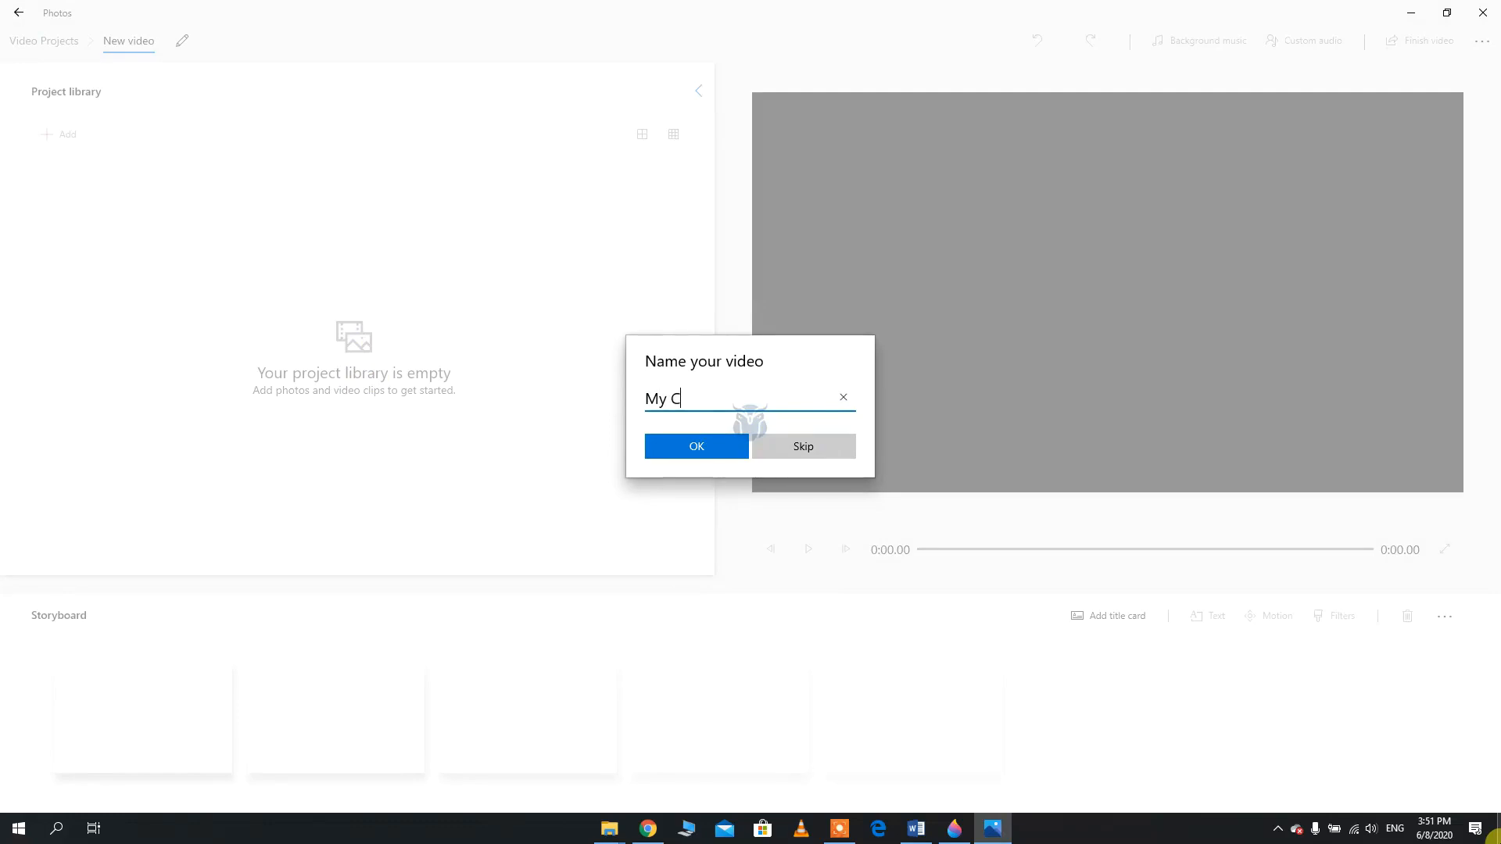
pyautogui.write('oll')
pyautogui.press('BackSpace')
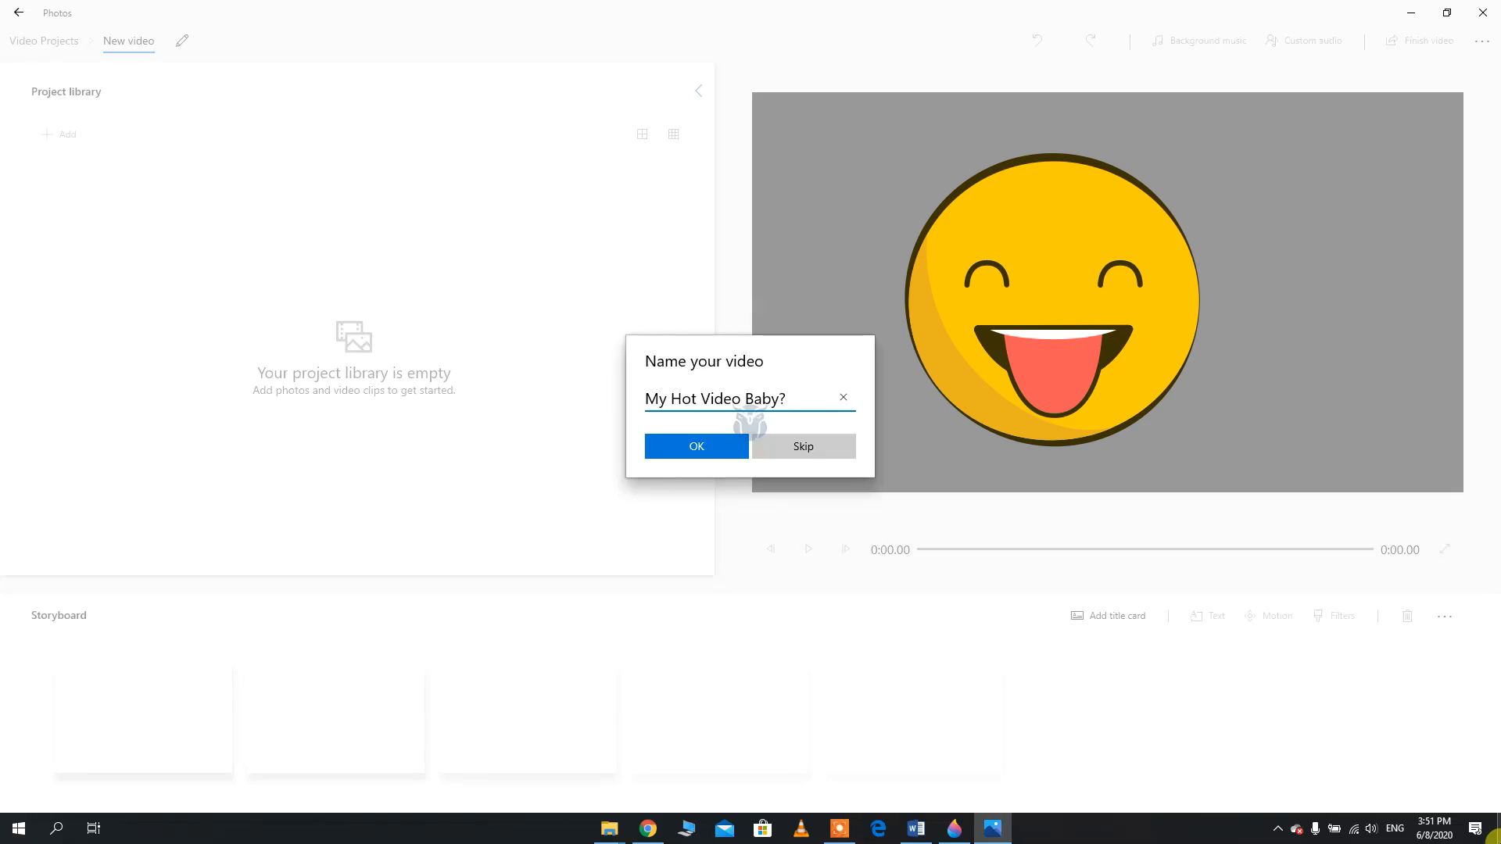
pyautogui.click(726, 438)
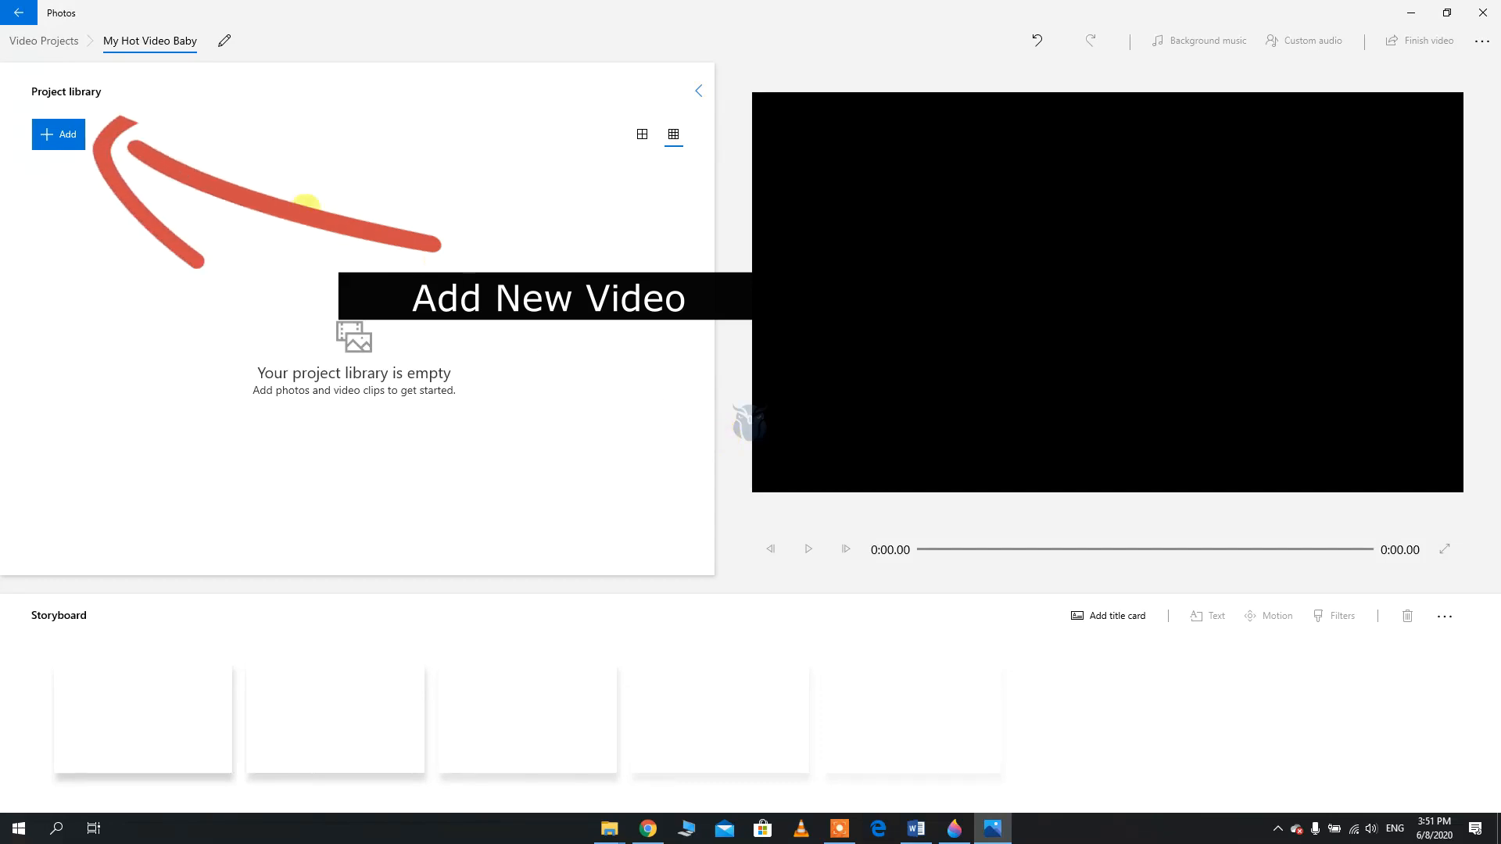
# Import the "social 1" clip from the Free Vidwo Fotage folder on drive E: and place it first in the storyboard
pyautogui.click(65, 144)
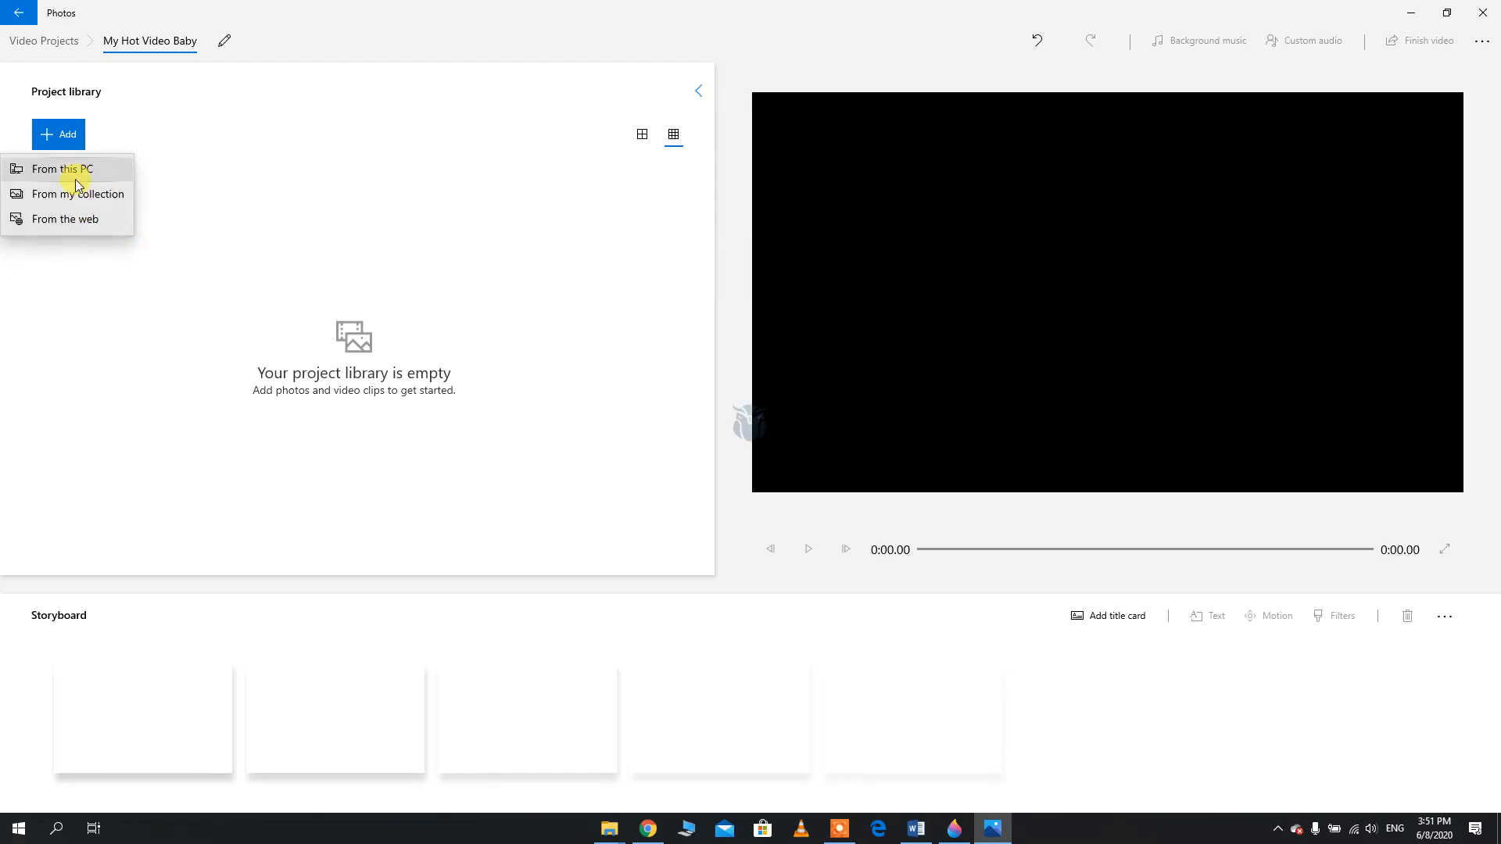
pyautogui.click(69, 176)
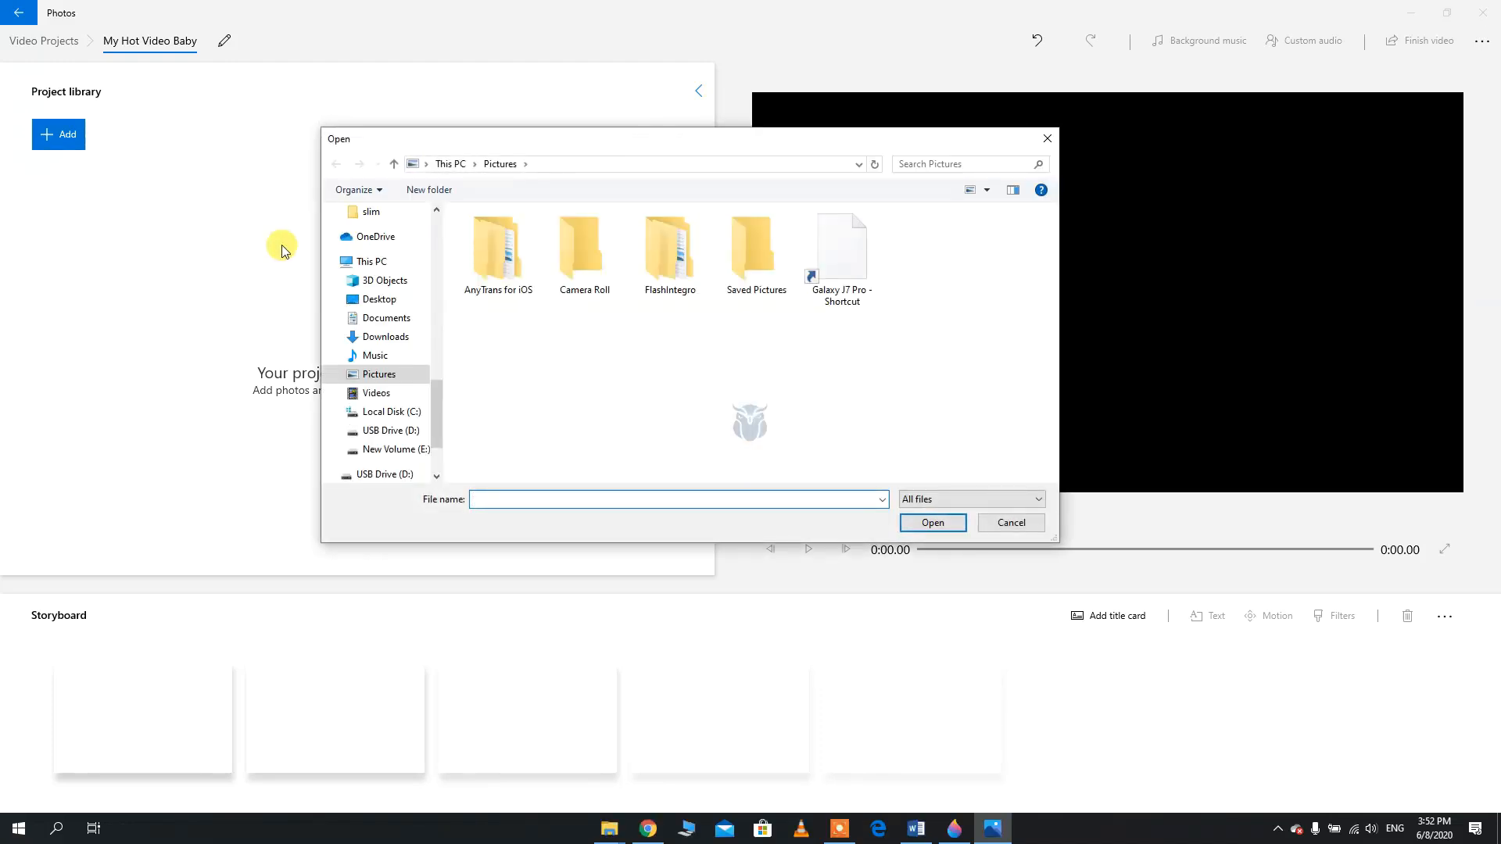
pyautogui.click(404, 451)
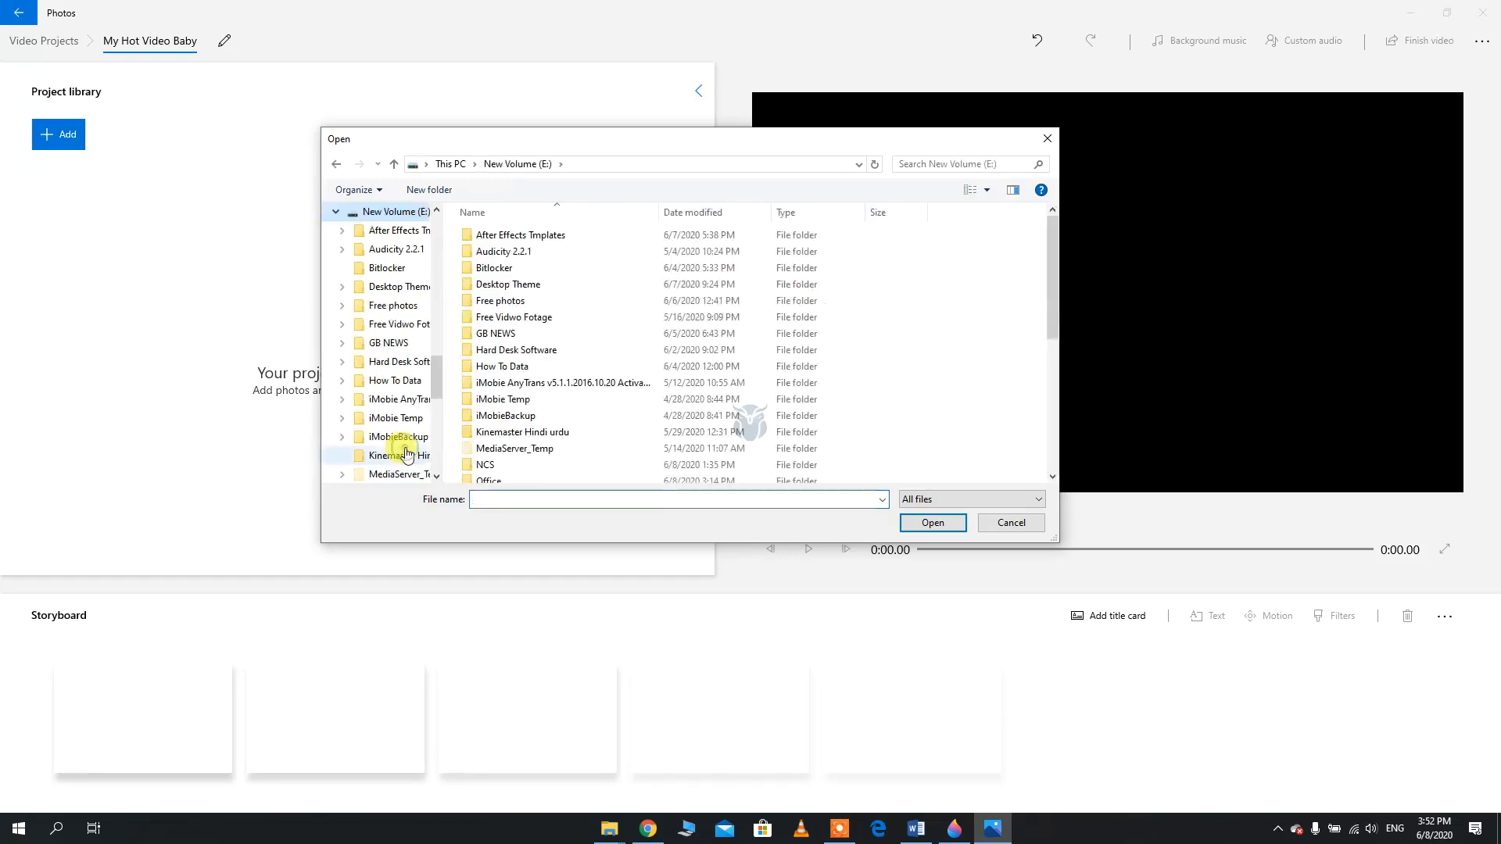
pyautogui.click(517, 303)
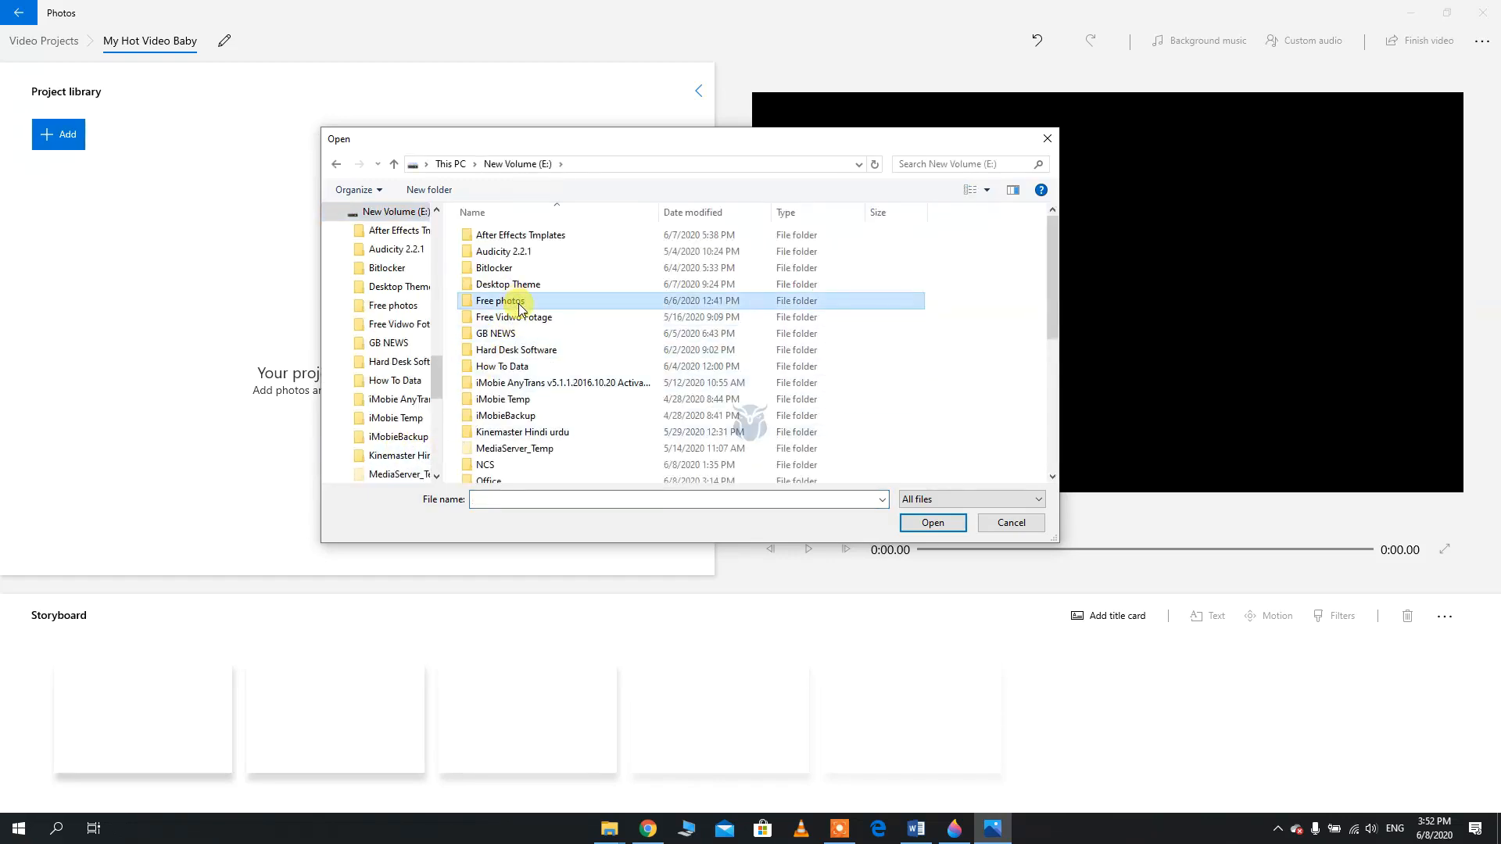
pyautogui.doubleClick(517, 317)
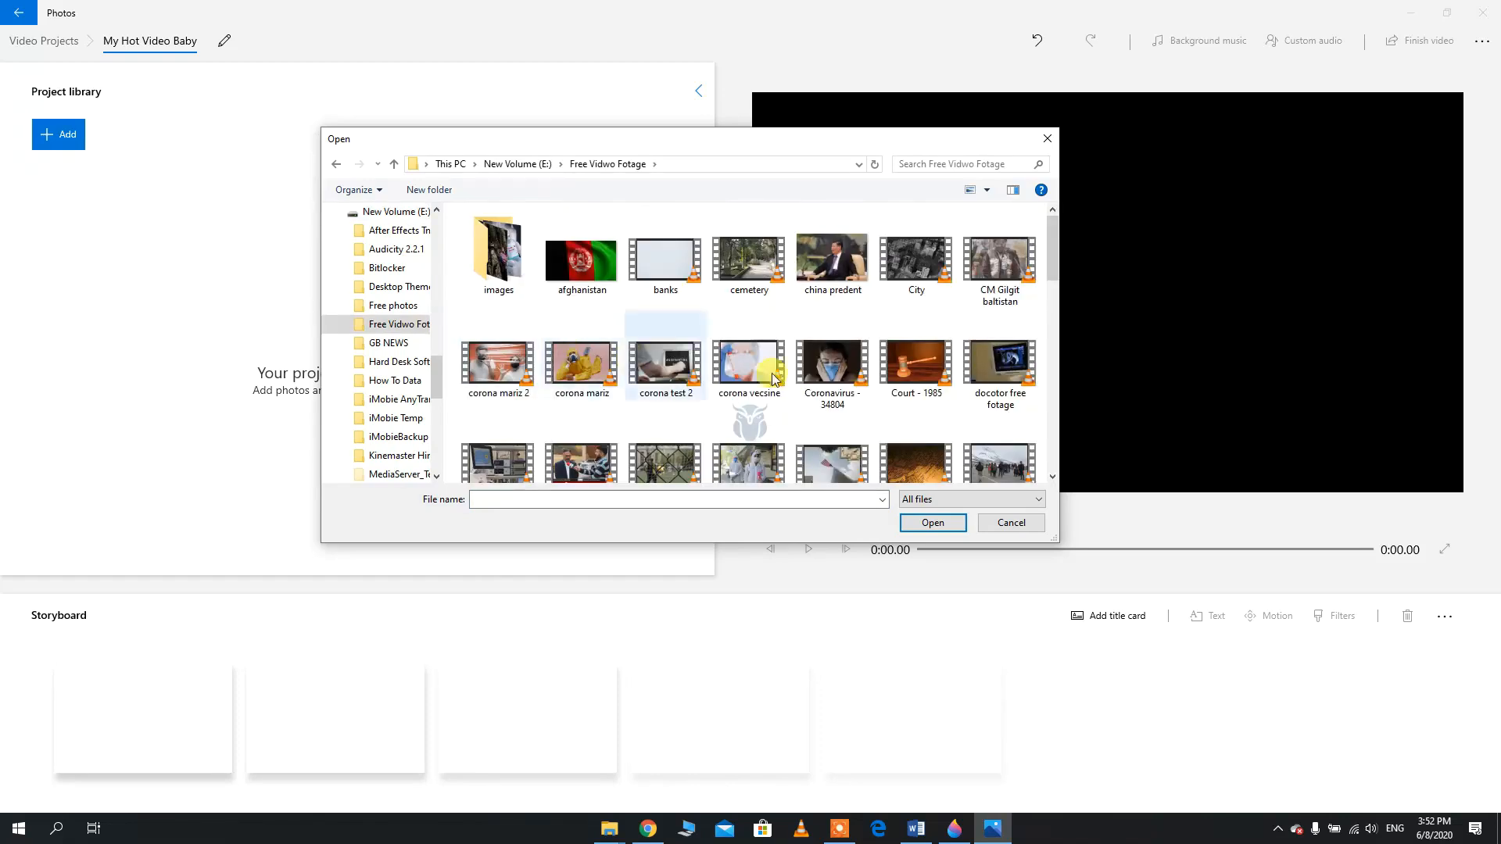
pyautogui.doubleClick(847, 138)
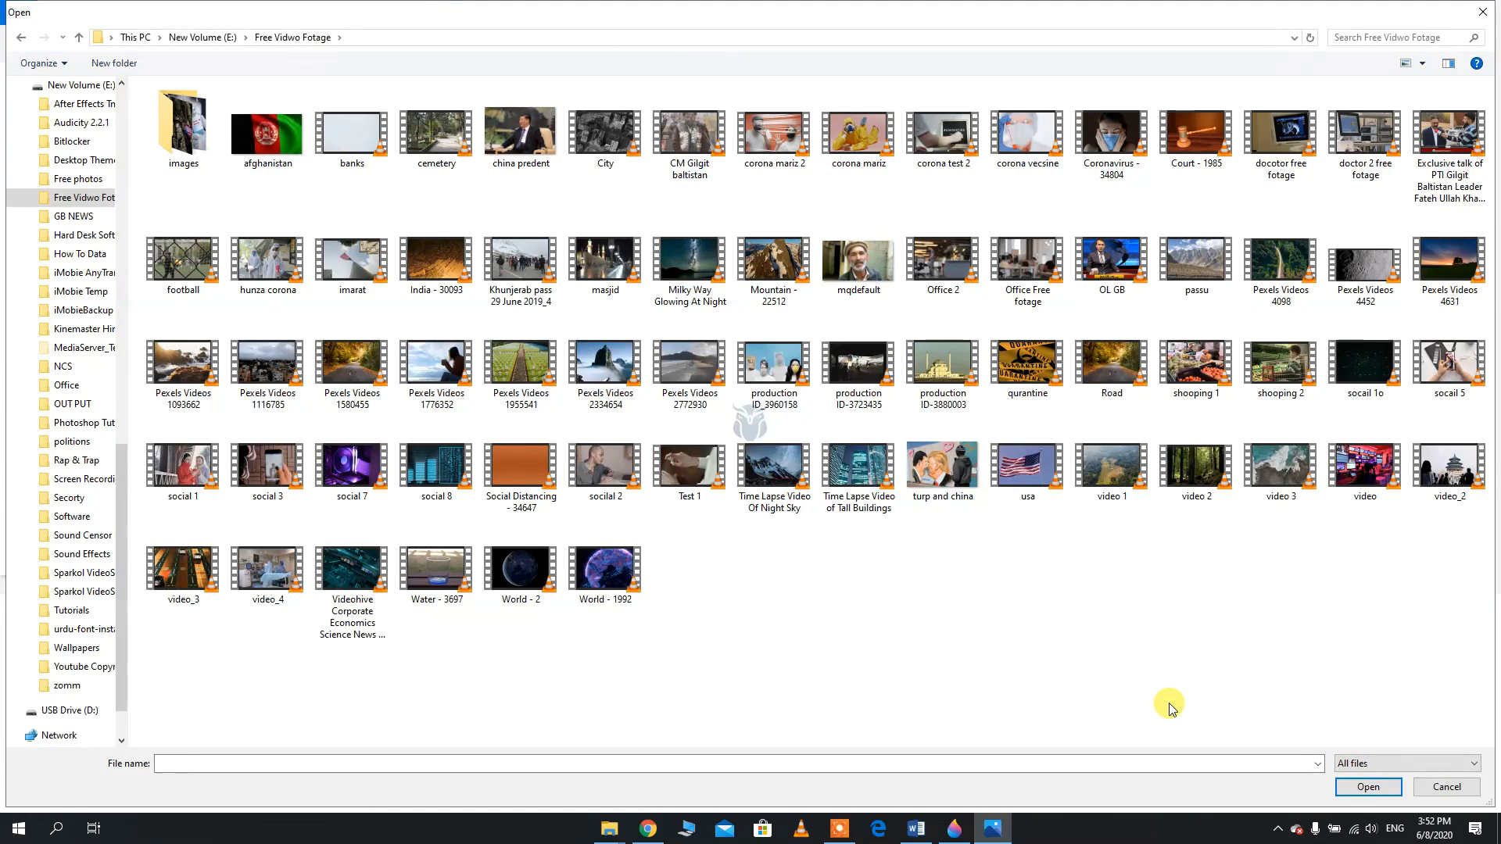
pyautogui.doubleClick(186, 441)
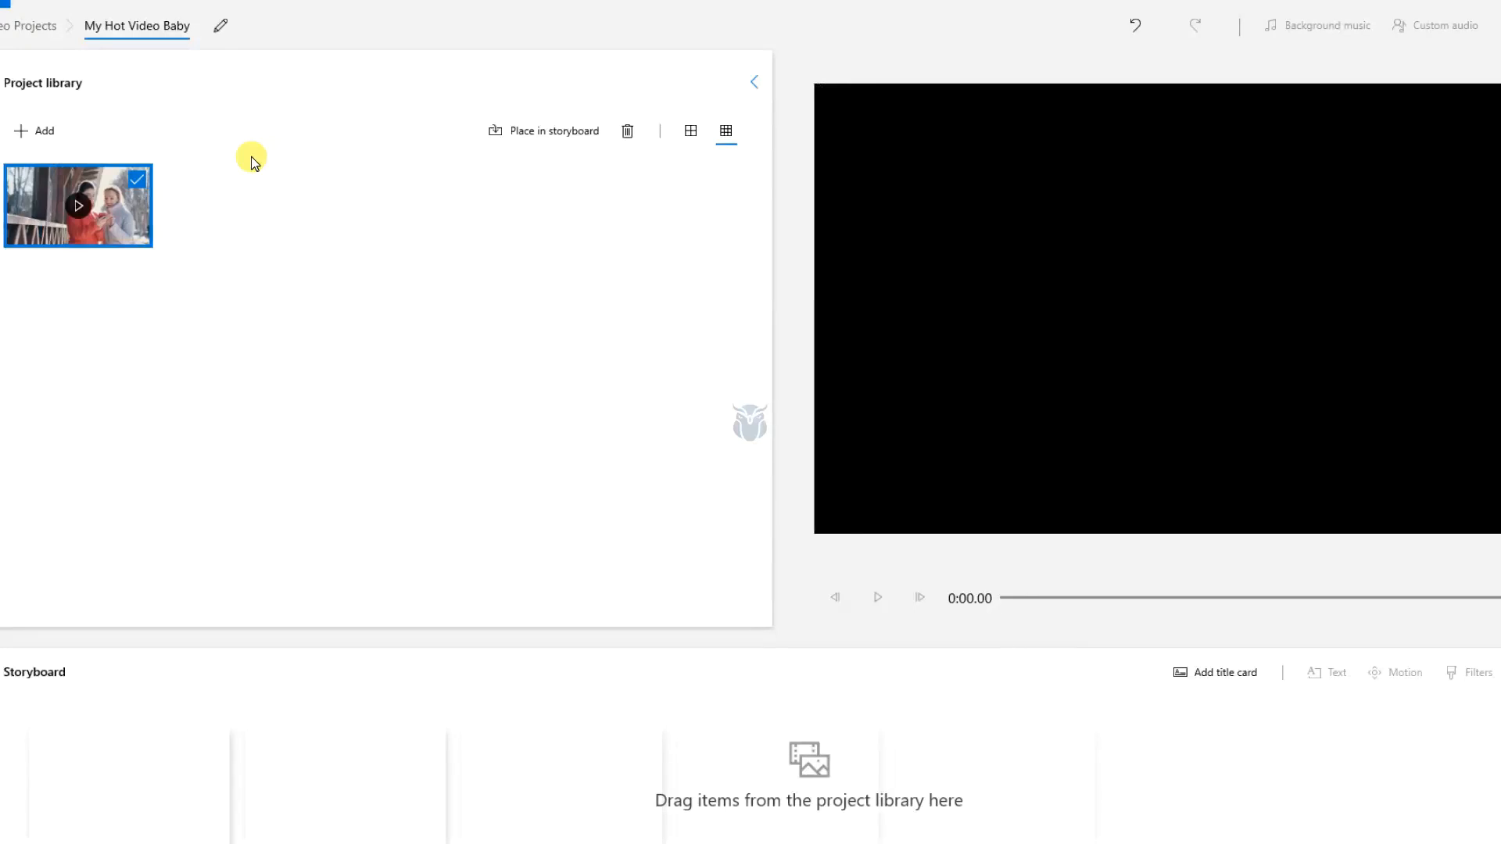
pyautogui.moveTo(17, 211); pyautogui.dragTo(184, 802)
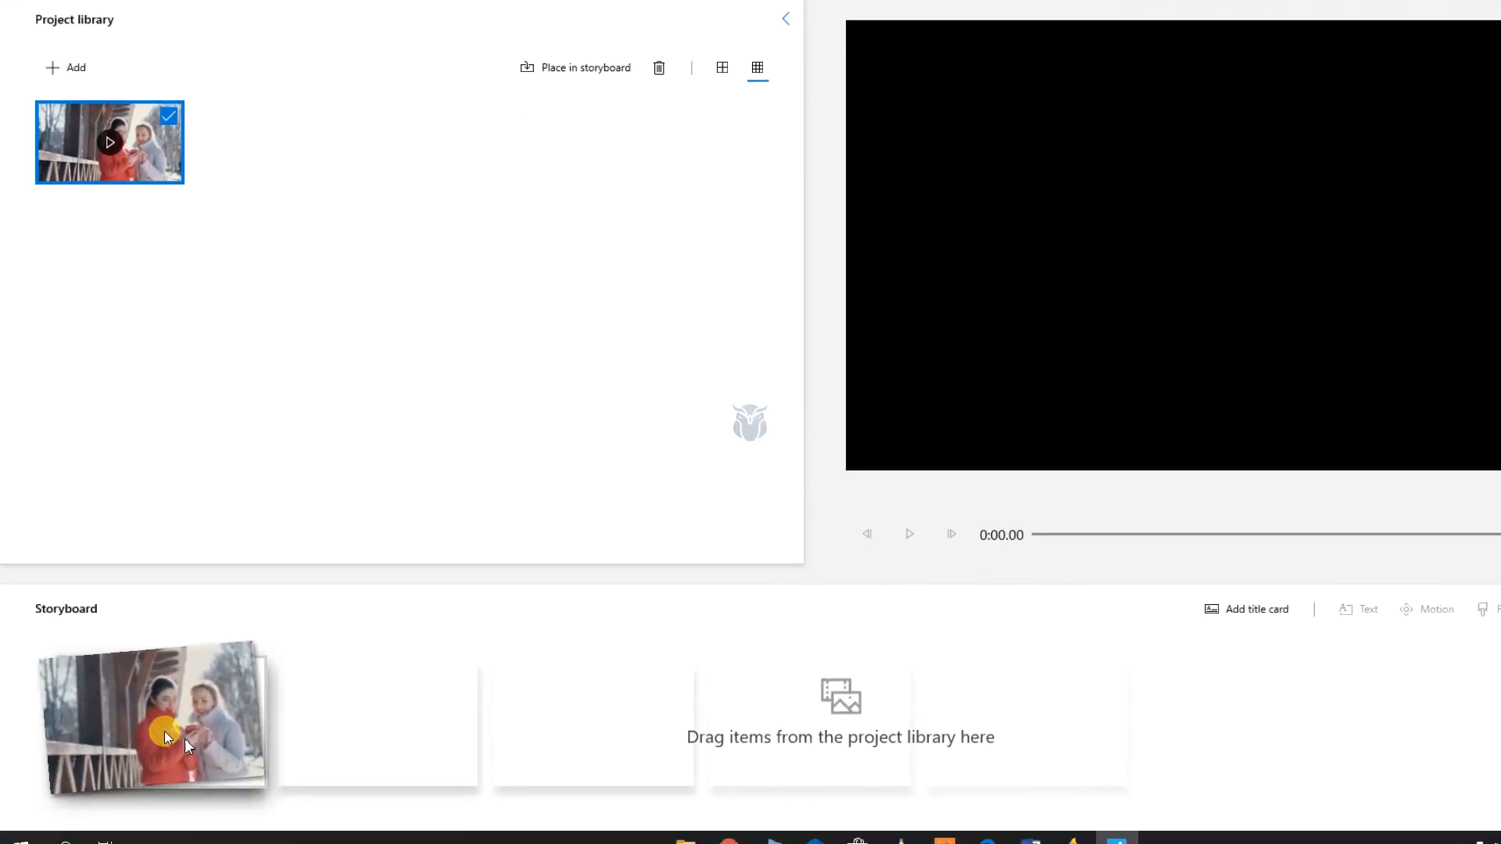
pyautogui.moveTo(184, 738); pyautogui.dragTo(184, 738)
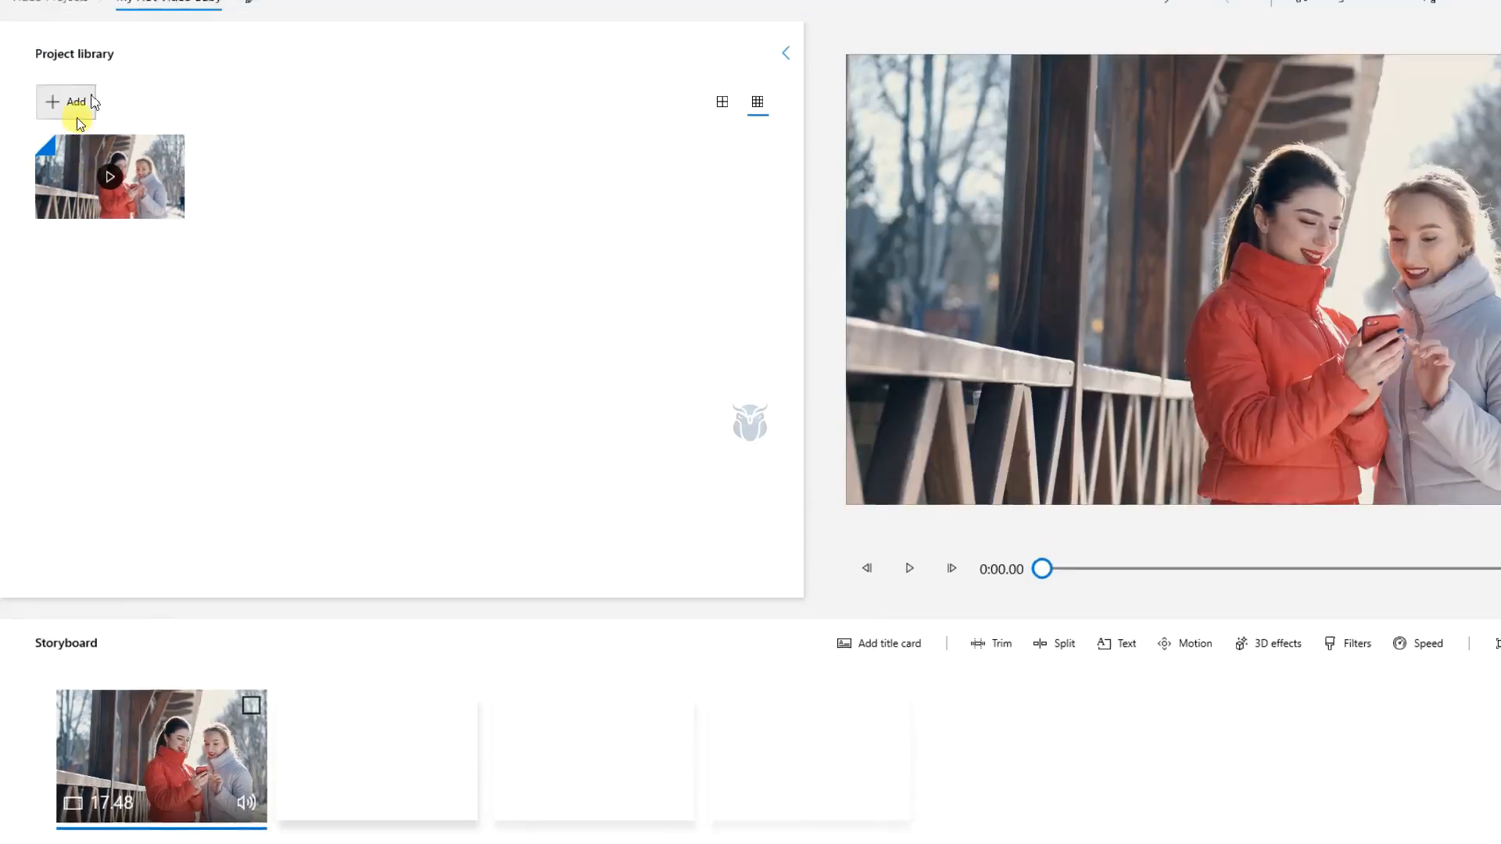
# Import the "Pexels Videos 1776352" clip from the same folder and place it after the first storyboard clip
pyautogui.click(65, 131)
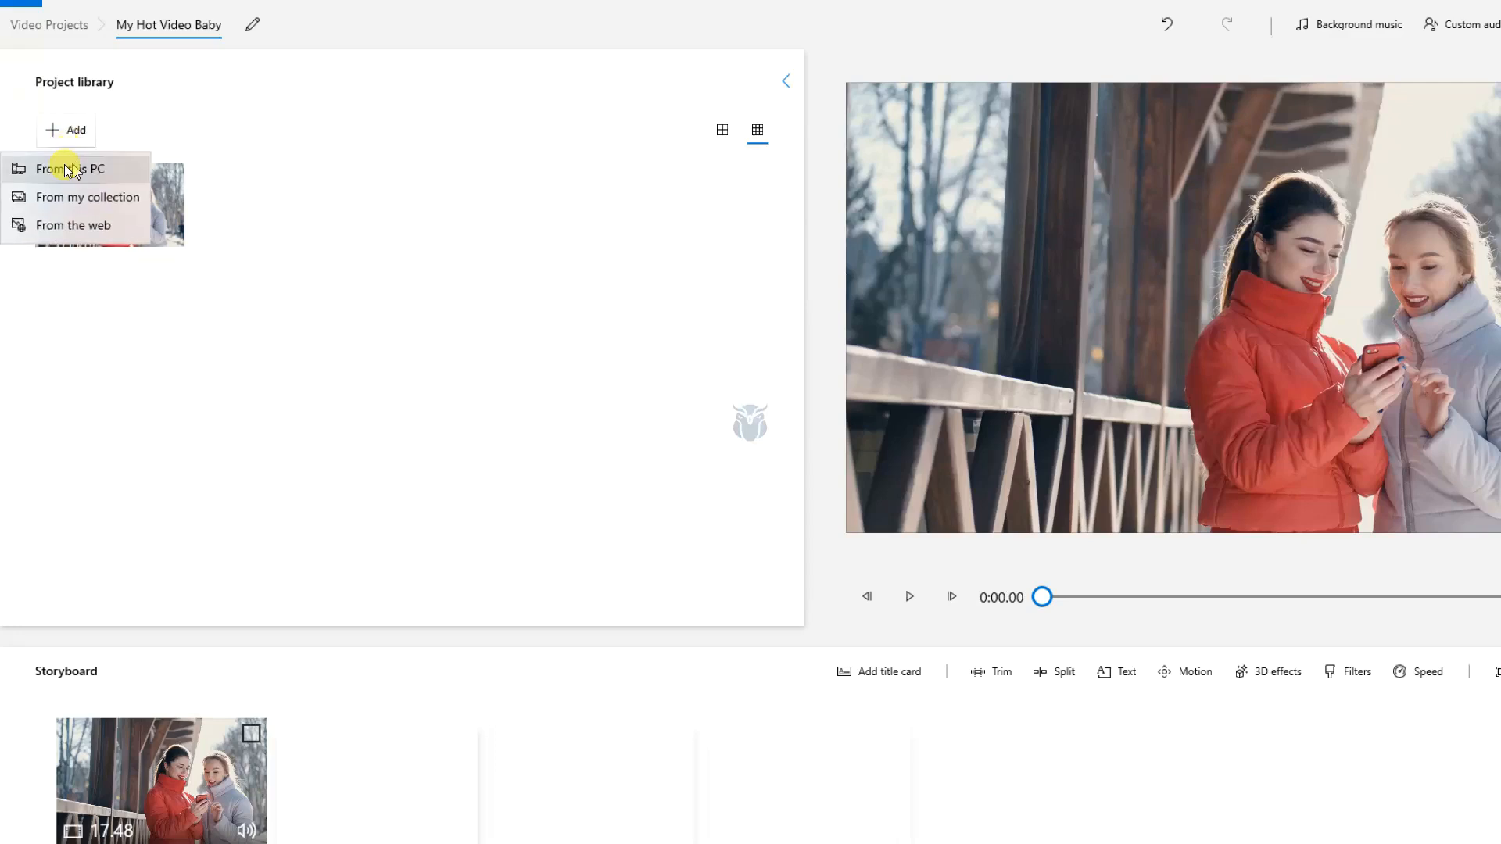
pyautogui.click(65, 168)
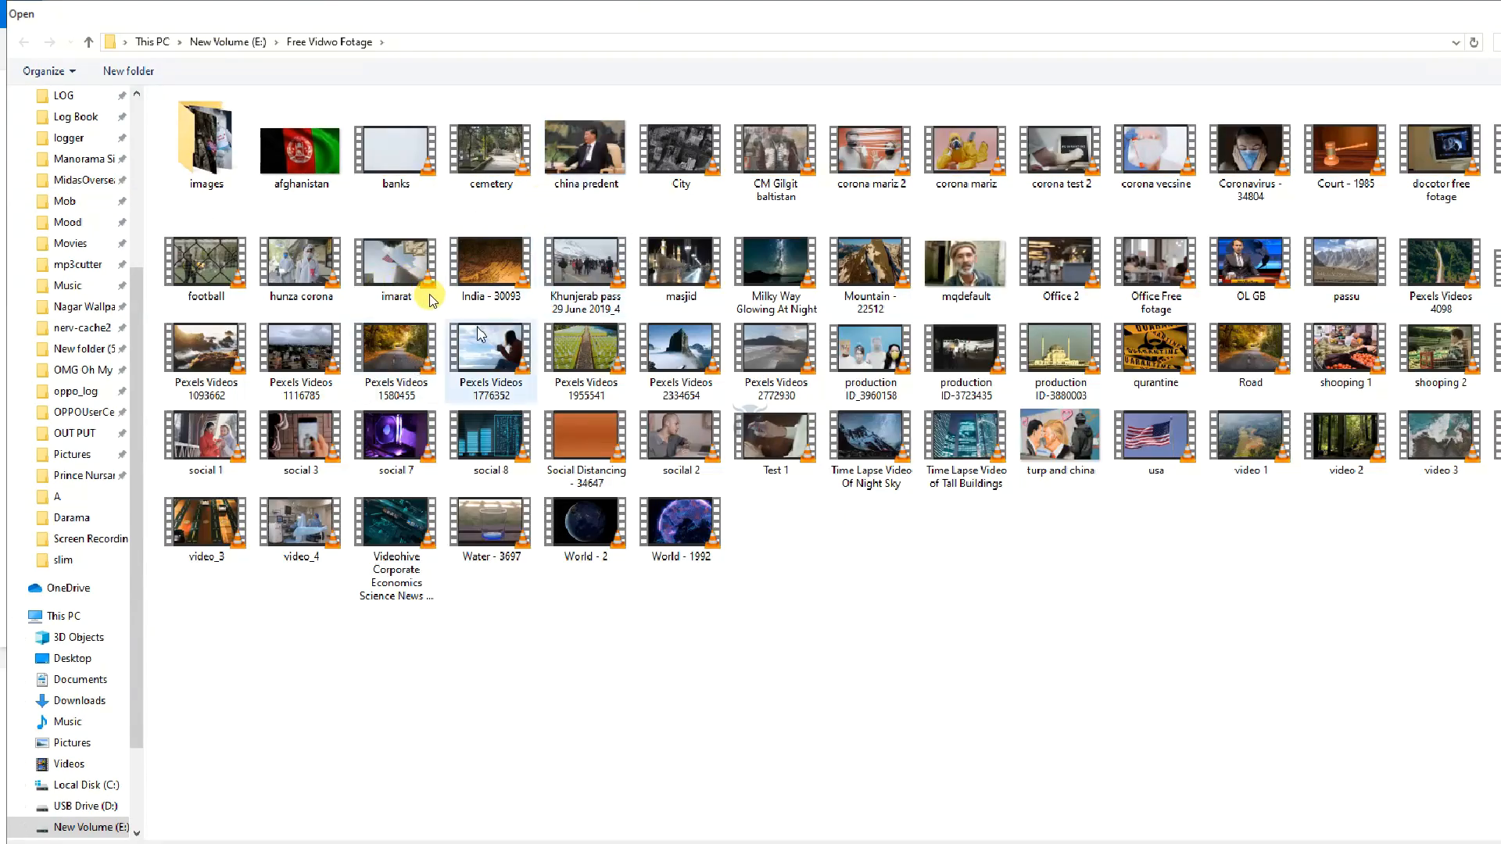
pyautogui.doubleClick(490, 348)
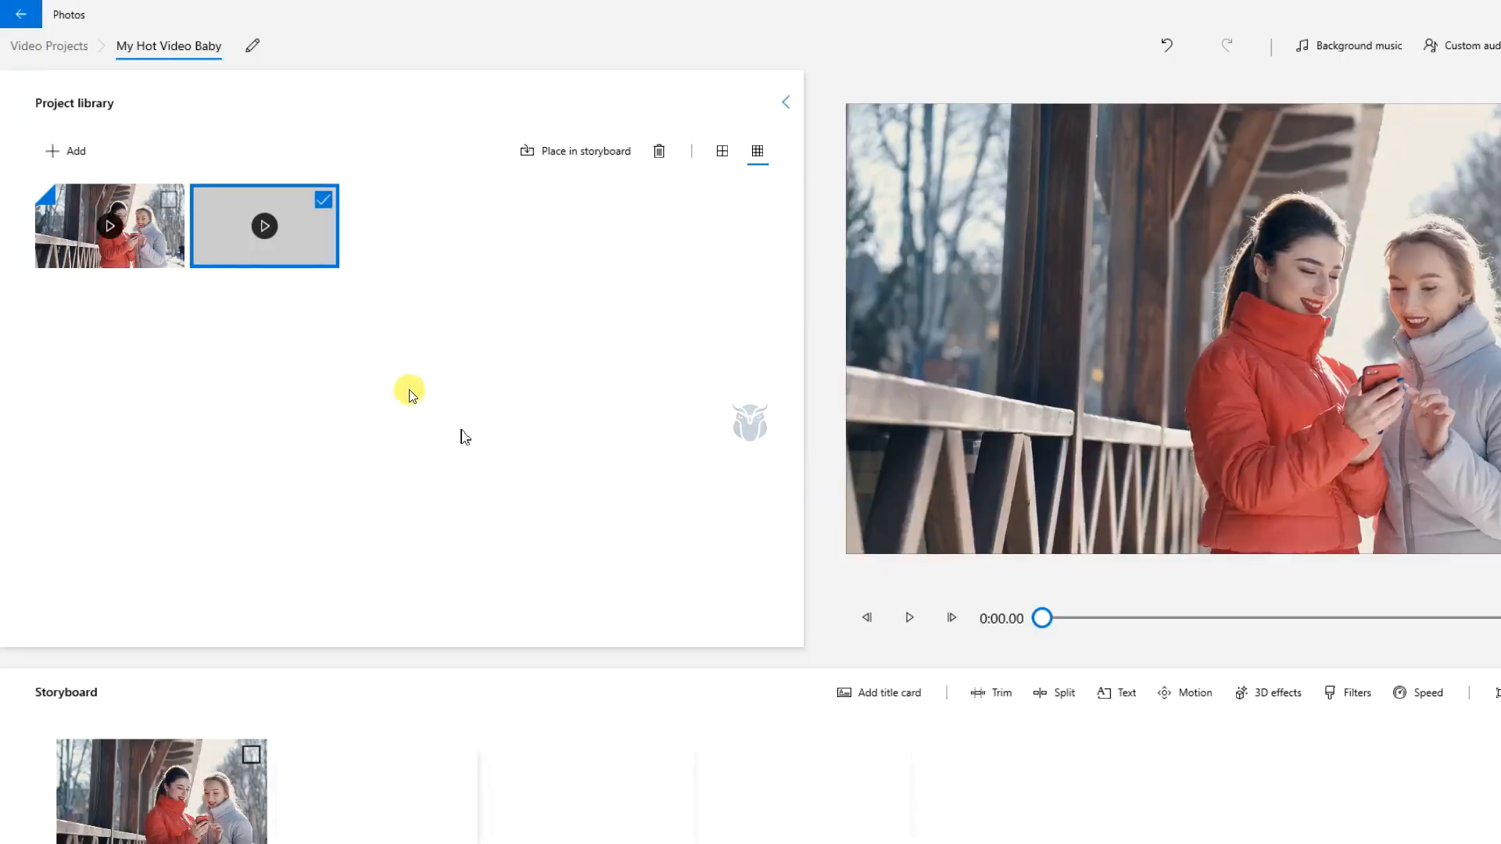
pyautogui.moveTo(217, 204); pyautogui.dragTo(444, 835)
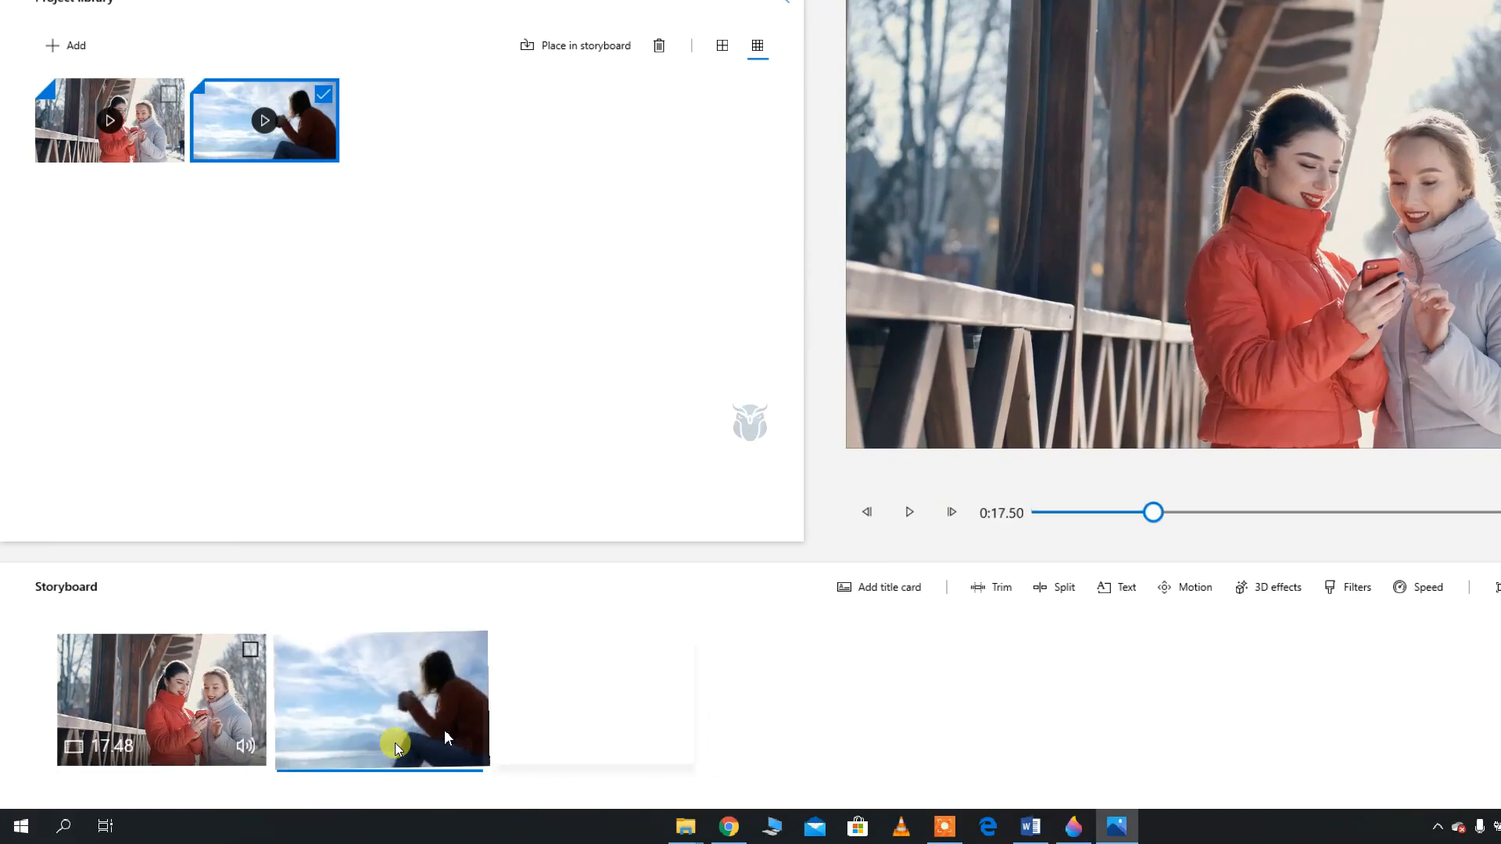
pyautogui.moveTo(397, 748); pyautogui.dragTo(396, 747)
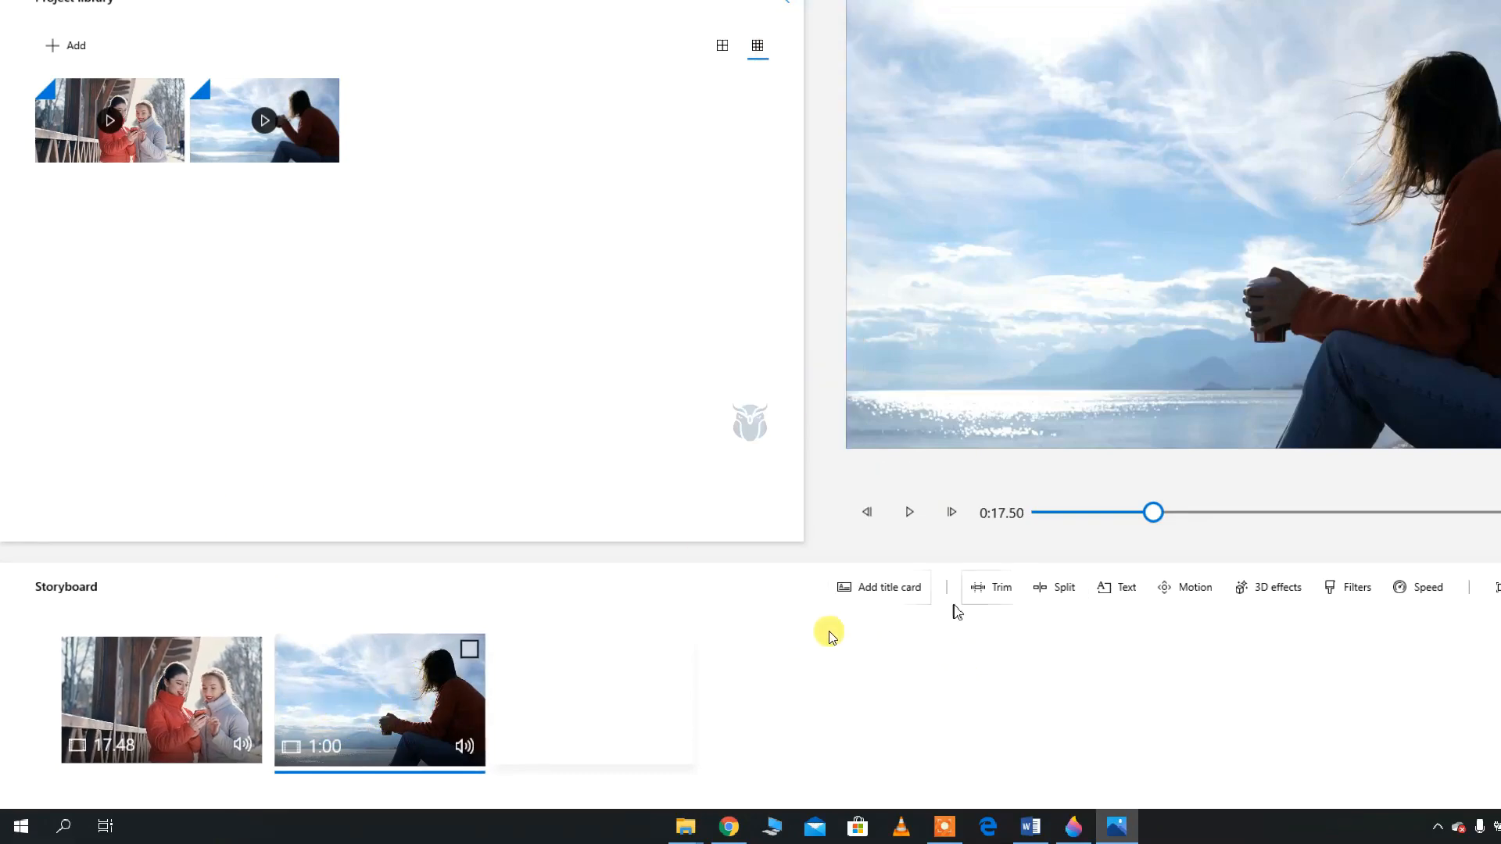
# Add a title card between the two storyboard clips and preview its playback
pyautogui.click(887, 594)
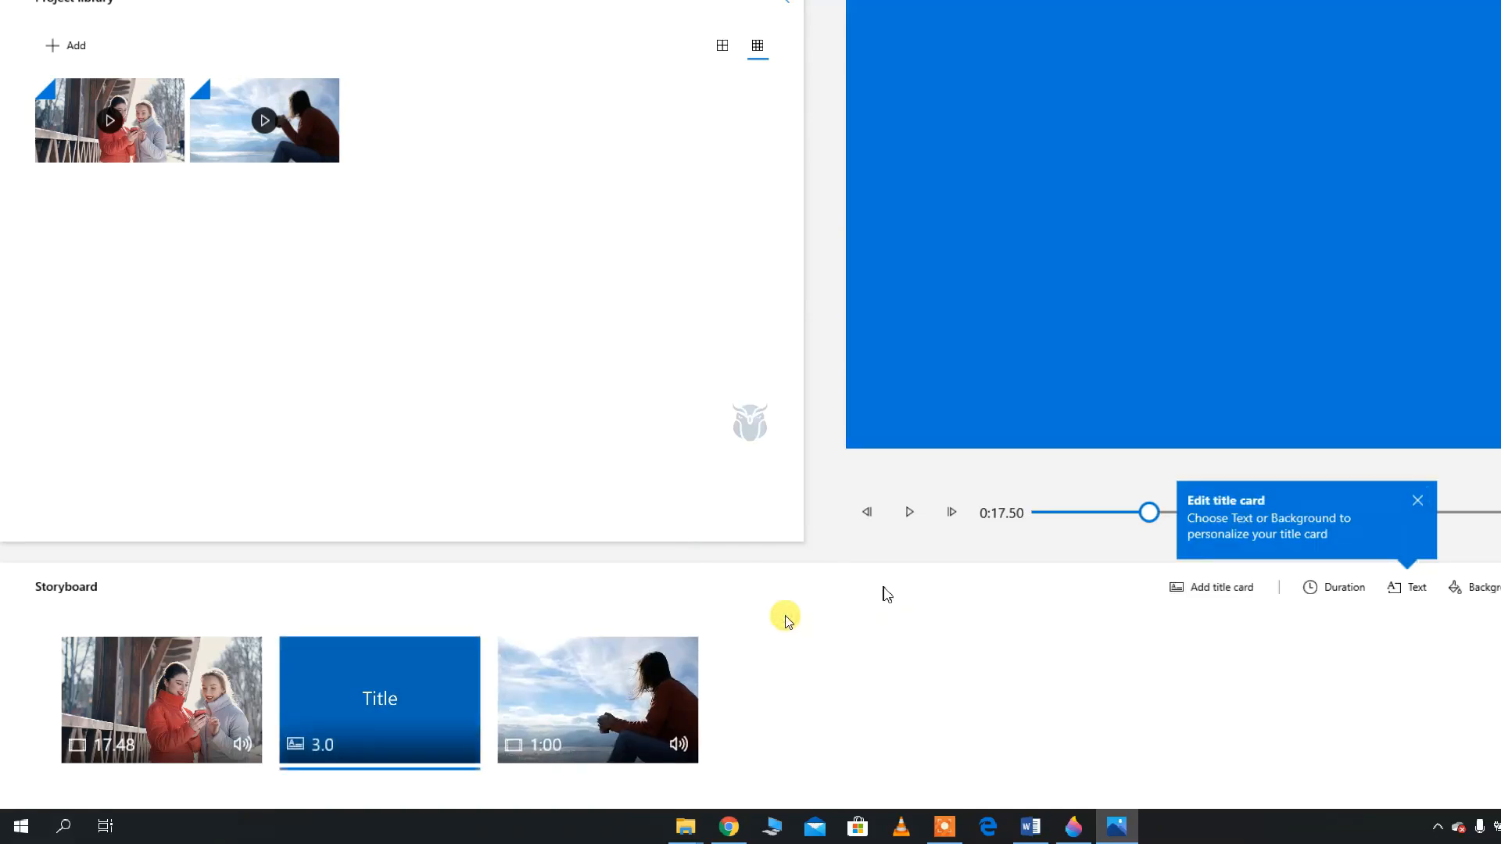
pyautogui.click(363, 711)
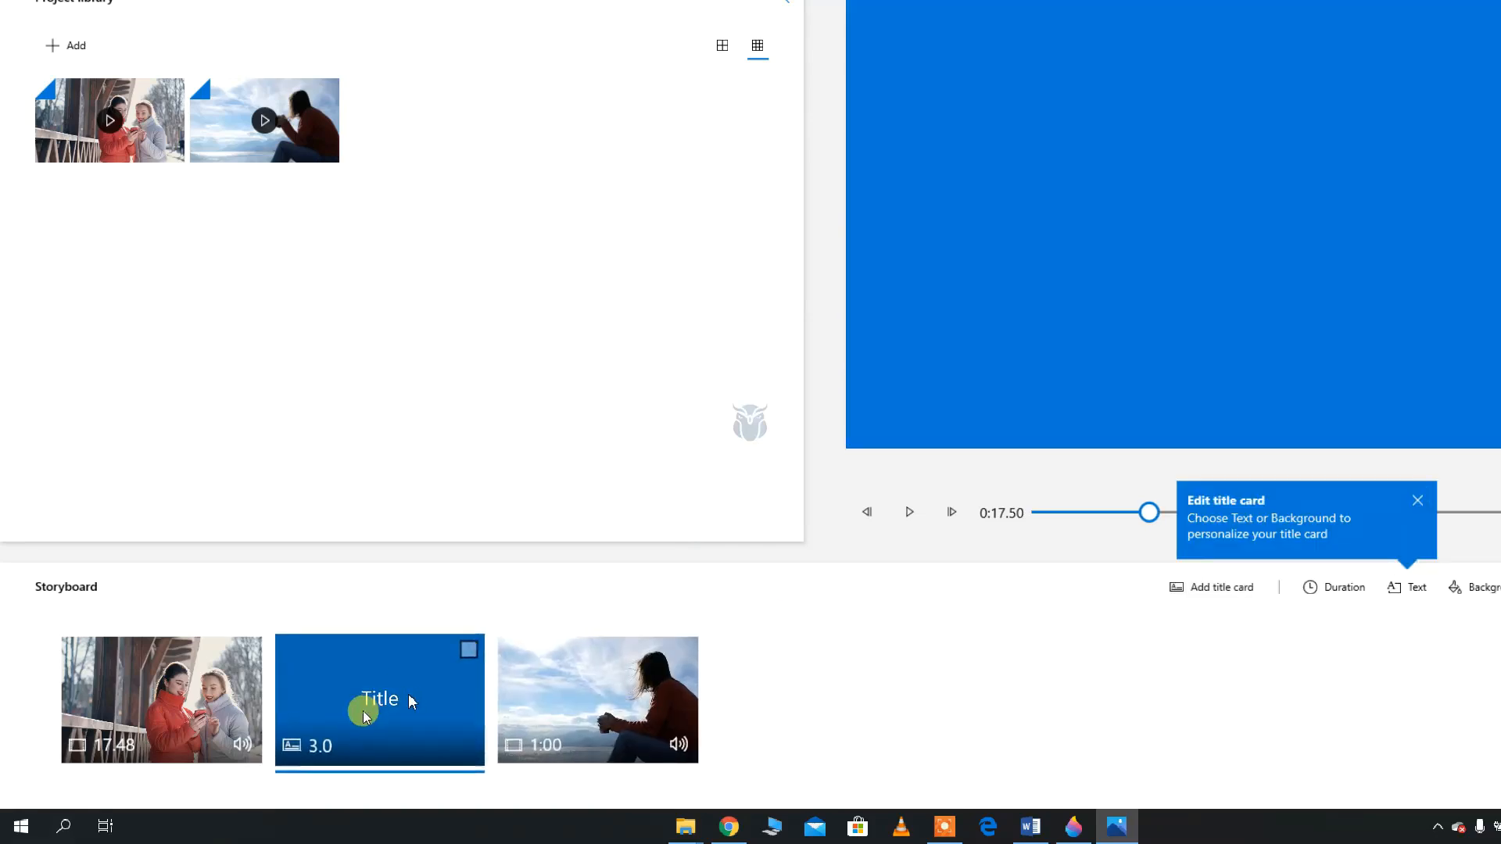
pyautogui.click(354, 710)
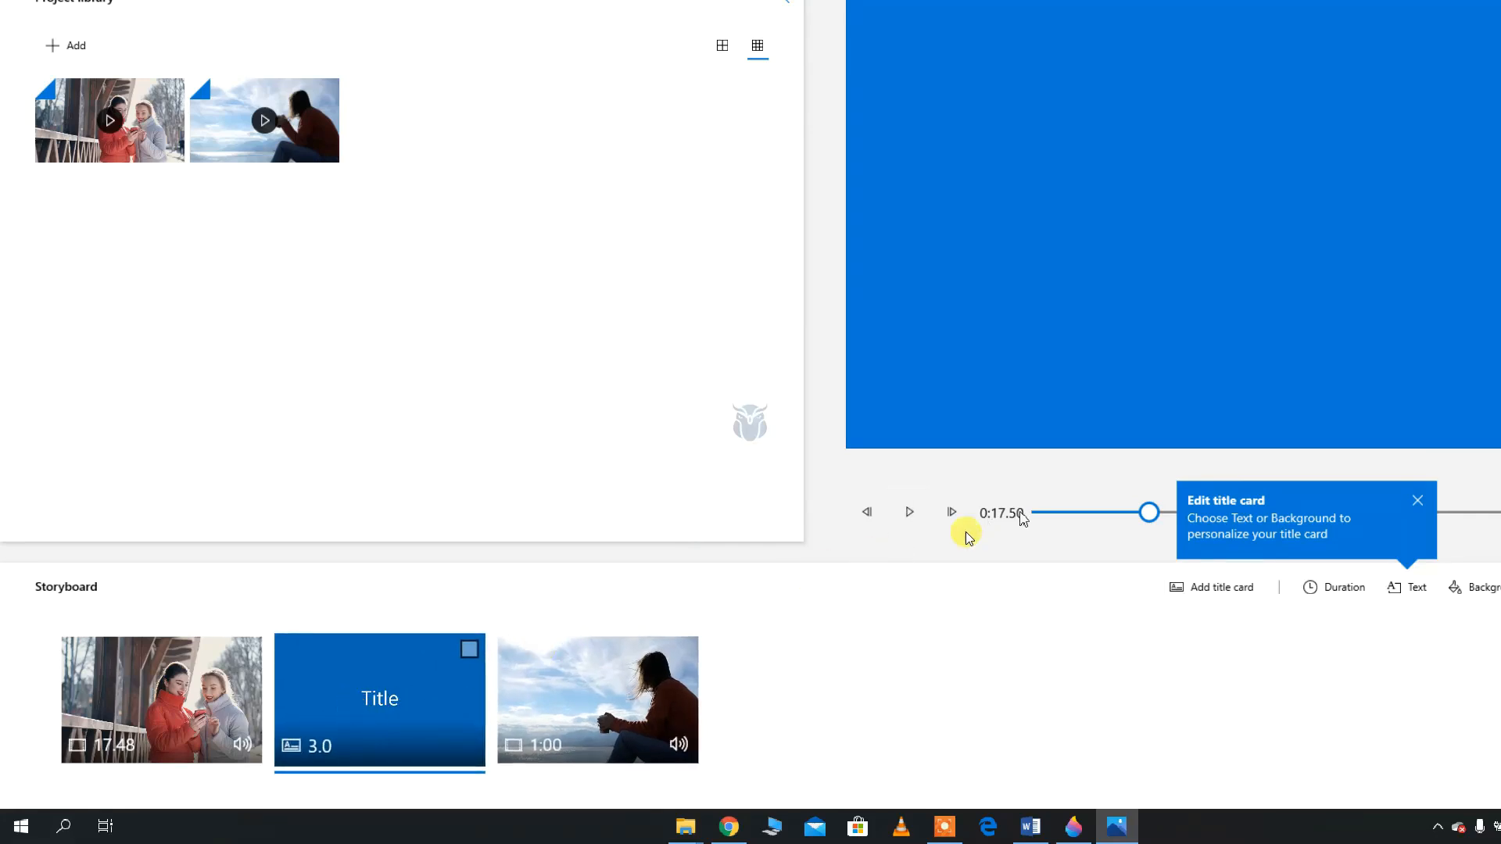
pyautogui.click(910, 513)
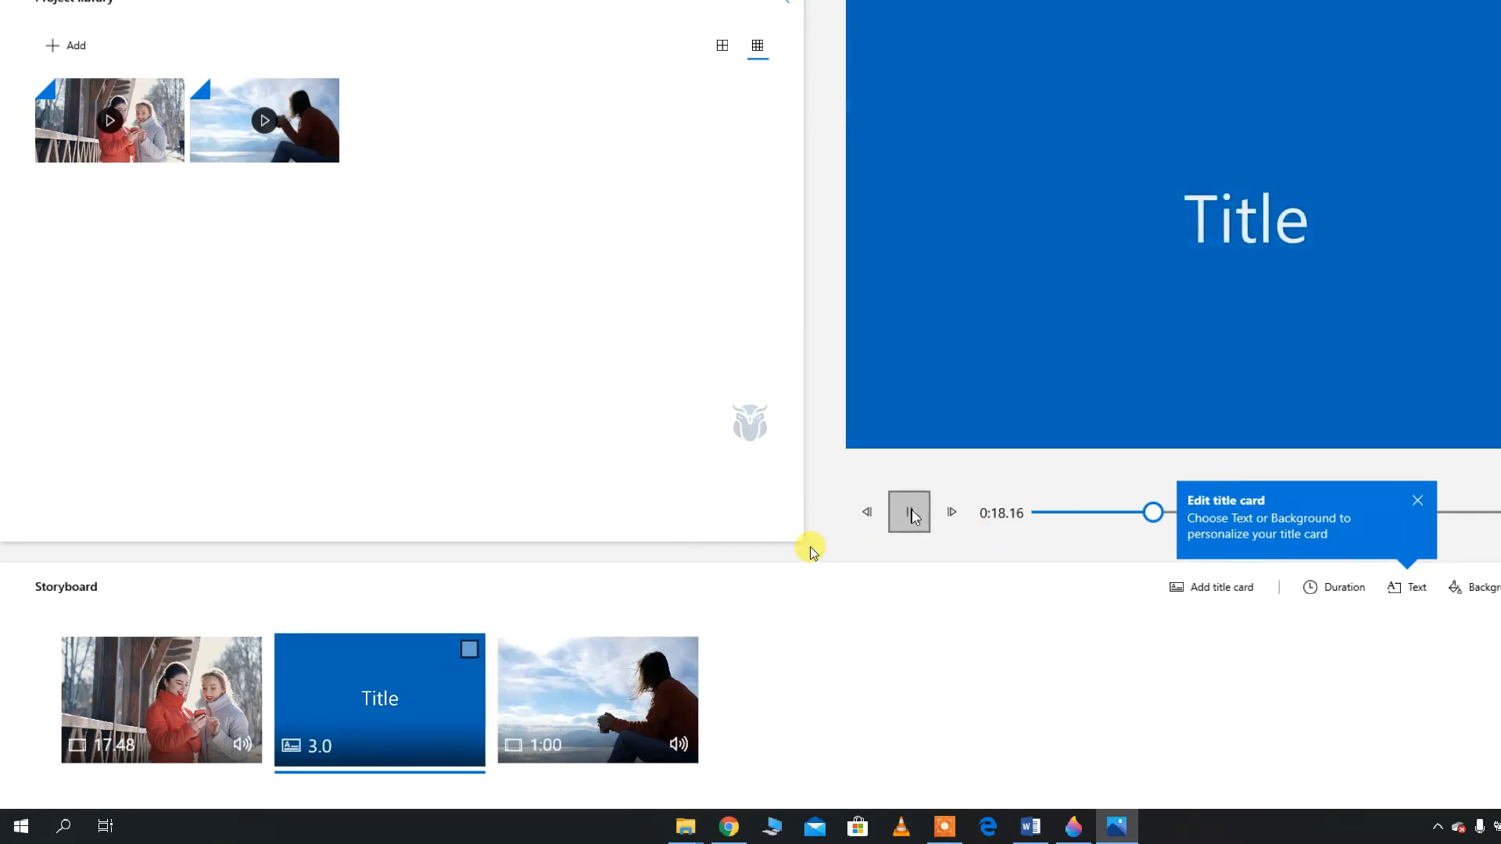
pyautogui.click(909, 512)
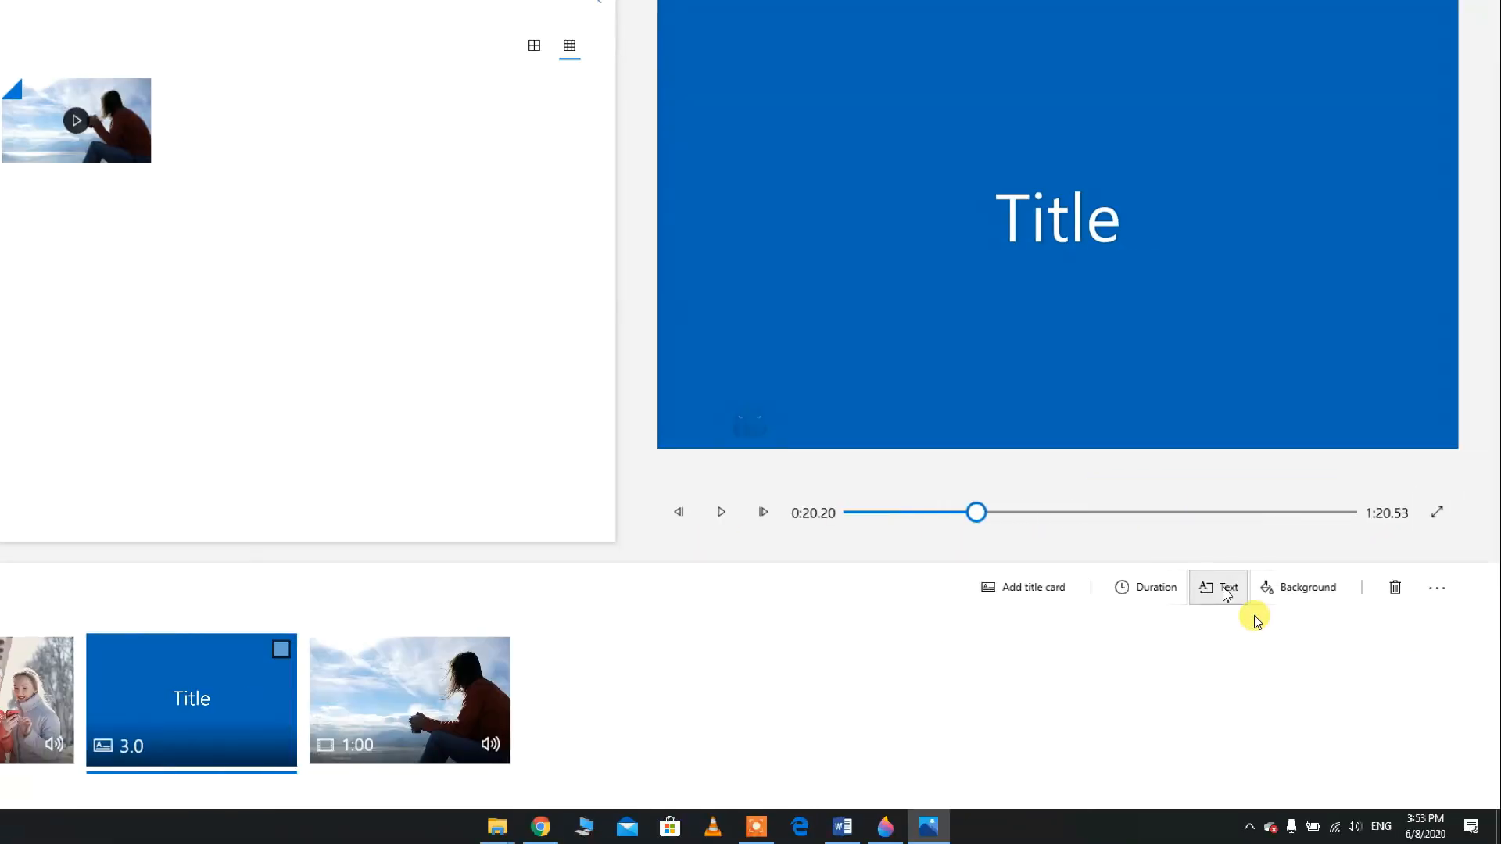
# Change the title card's text to "Windows 10" and apply it
pyautogui.click(1249, 608)
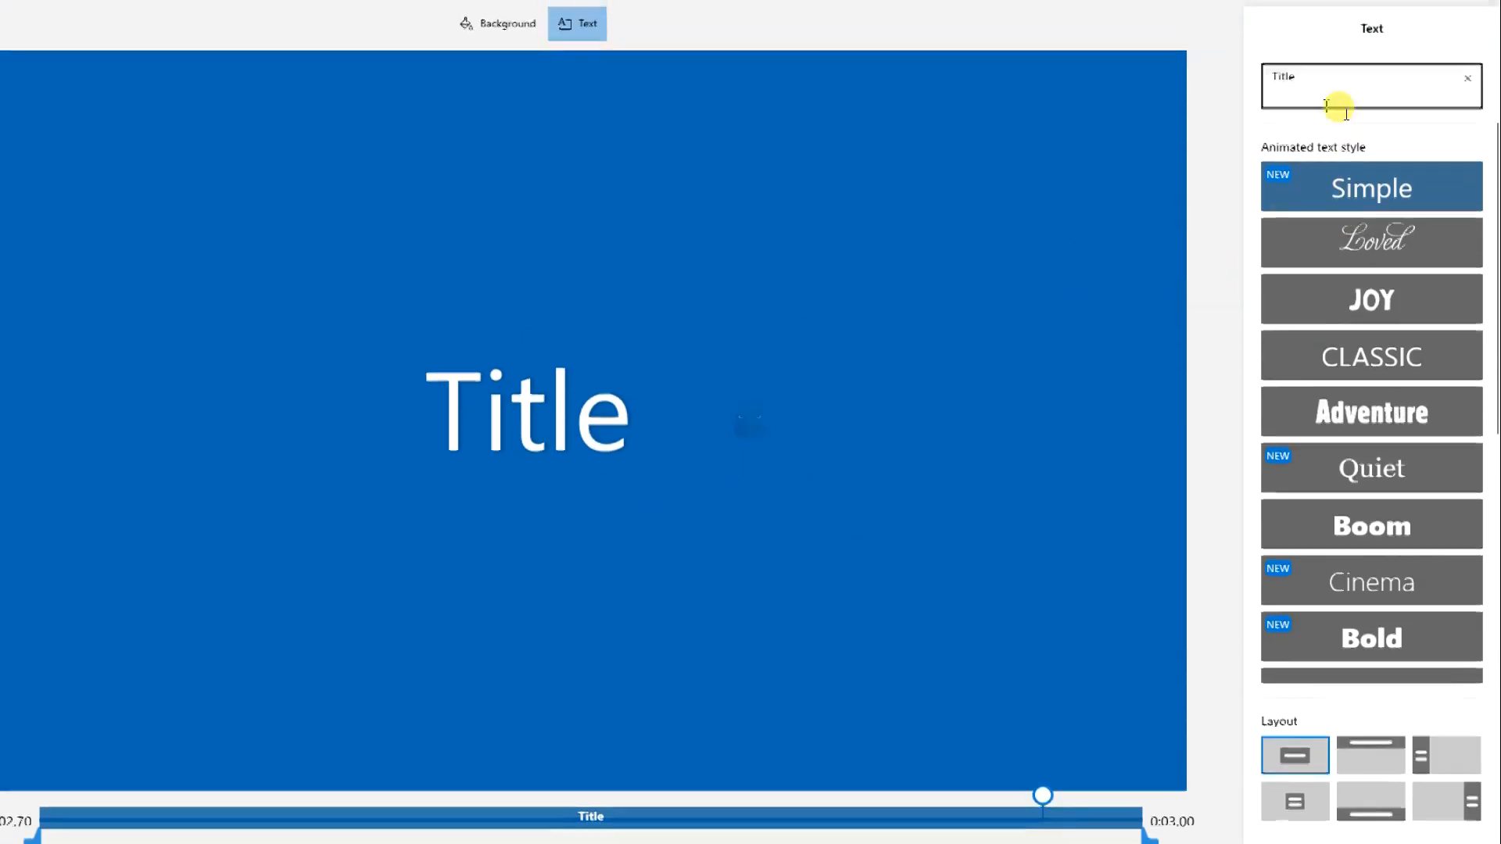
pyautogui.doubleClick(1345, 23)
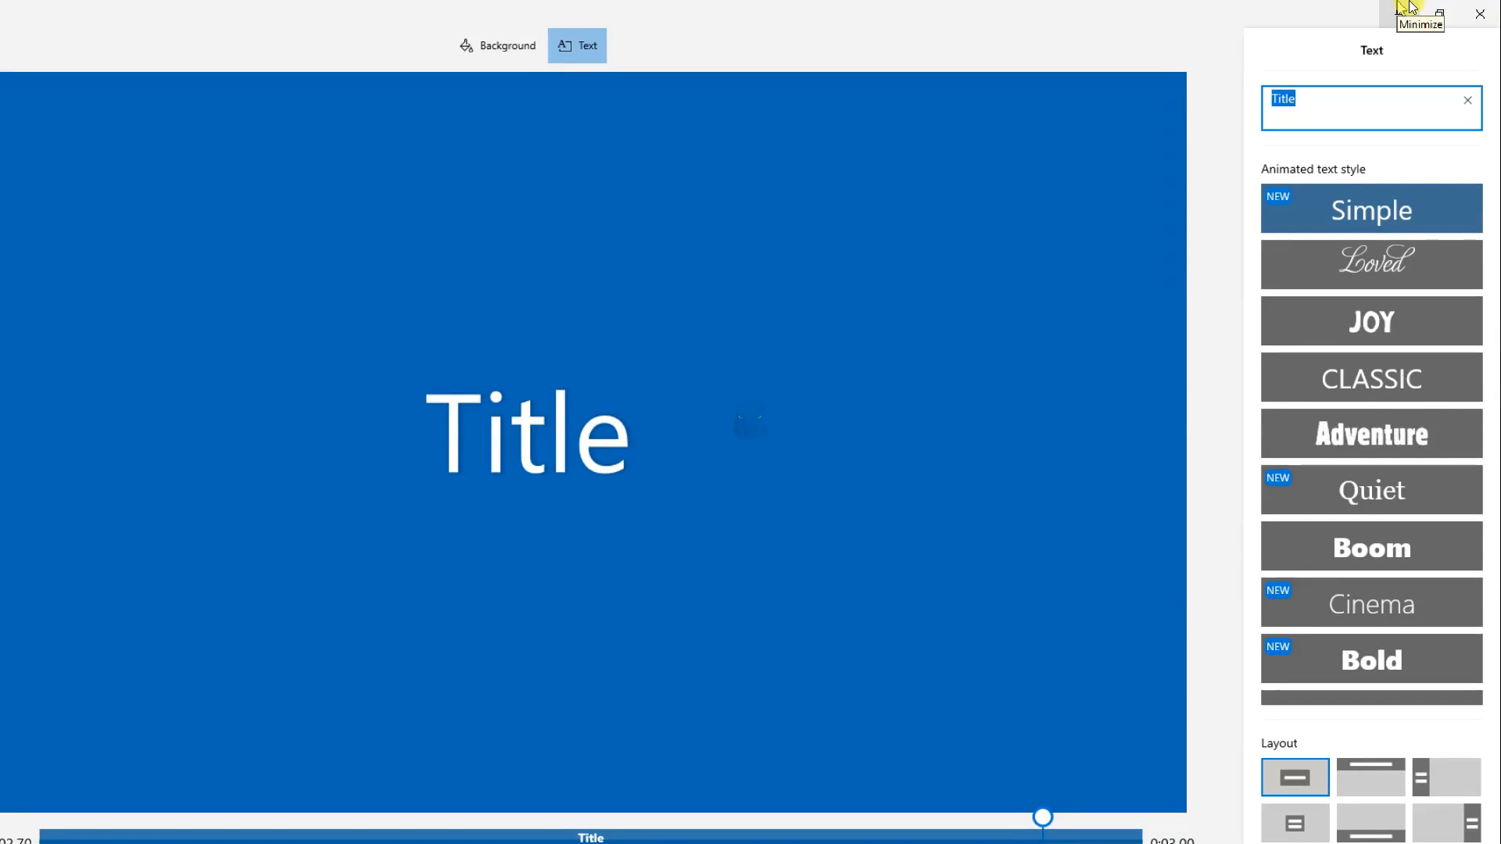
pyautogui.write('Win')
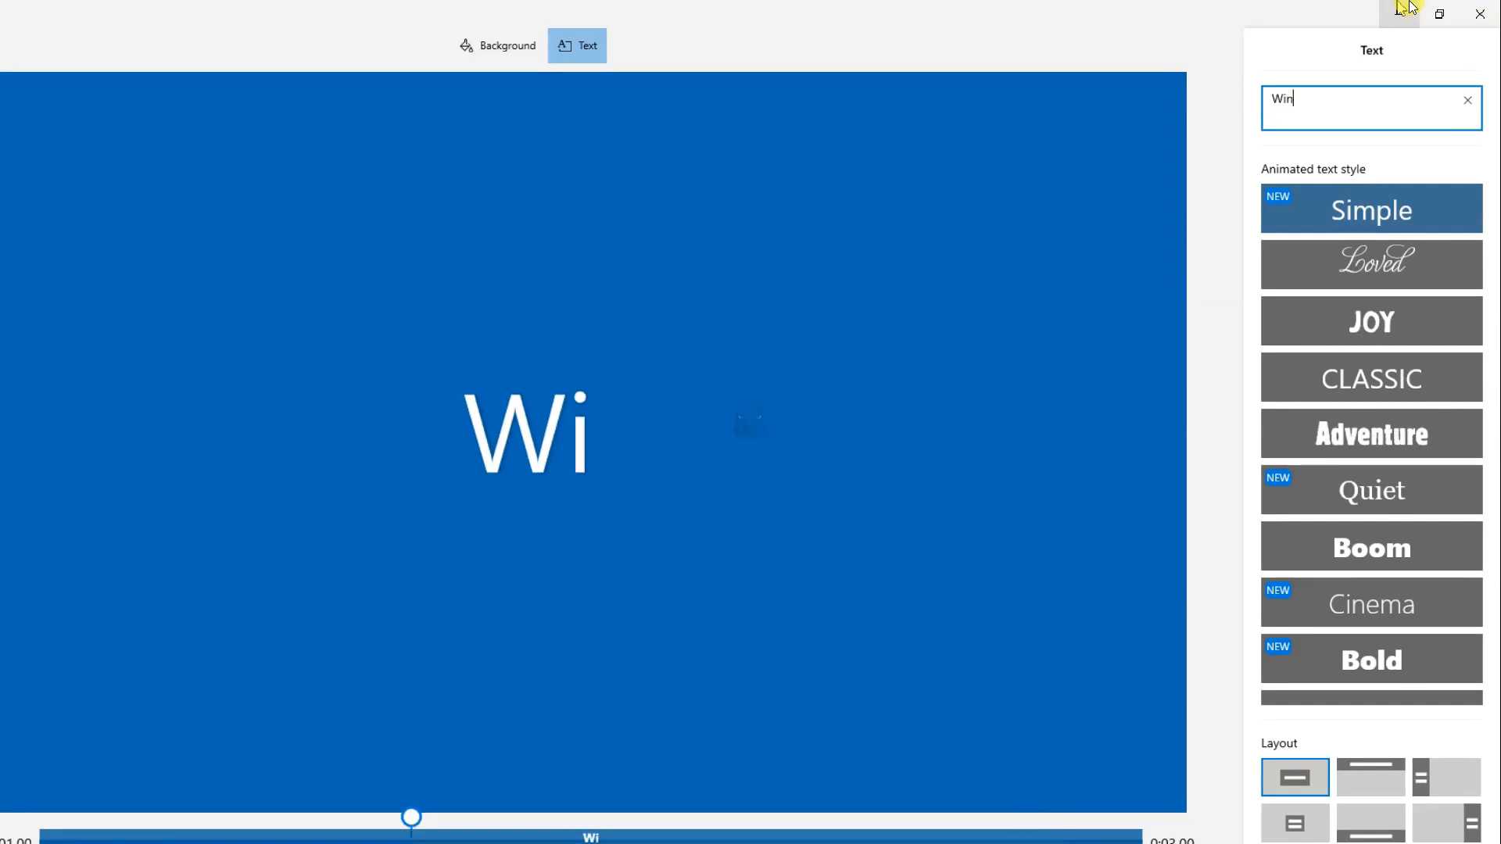
pyautogui.write('dows ')
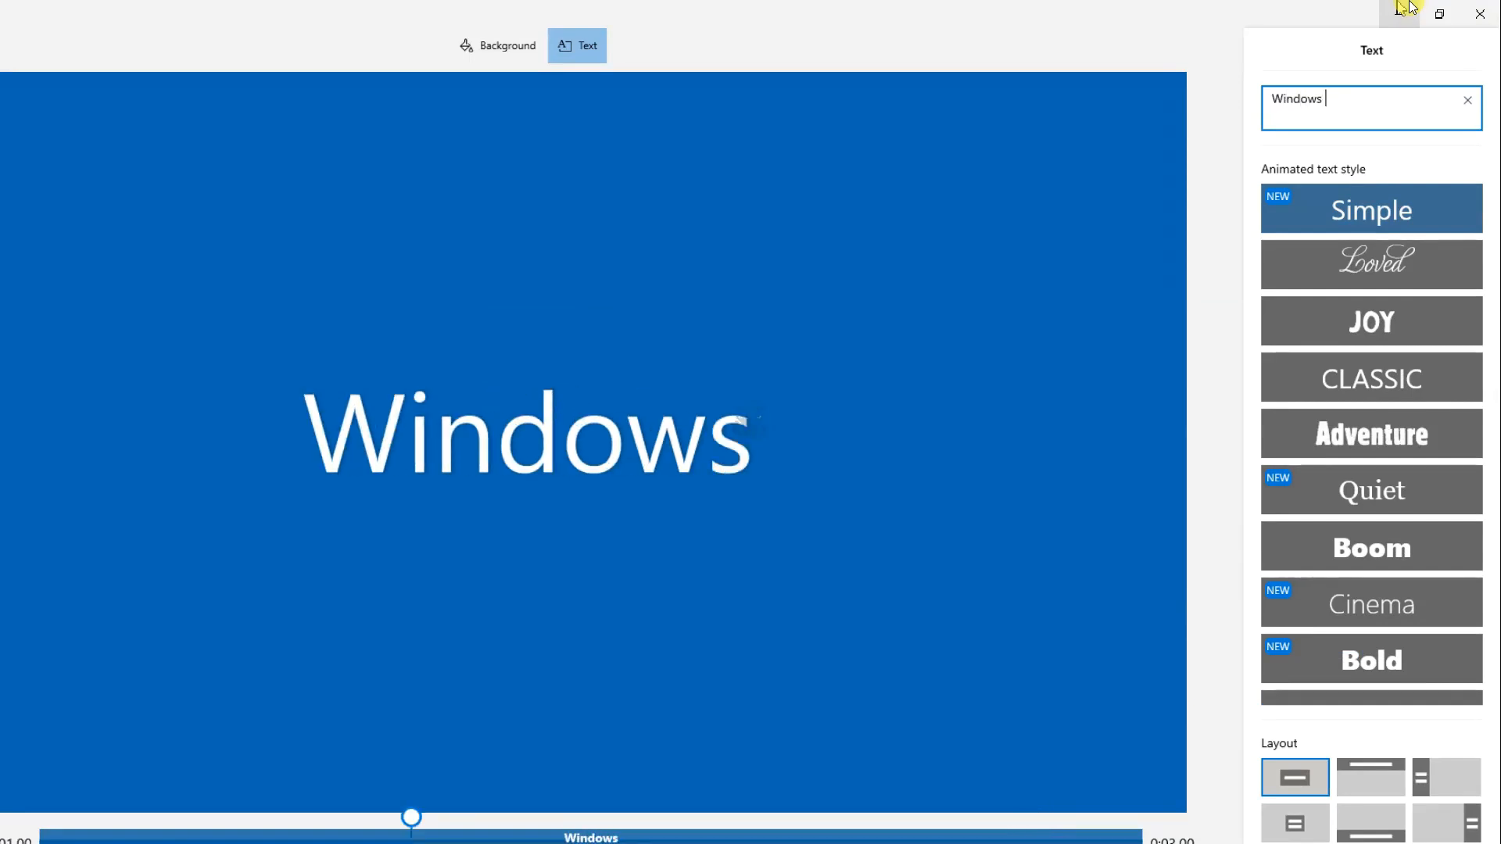
pyautogui.write('10')
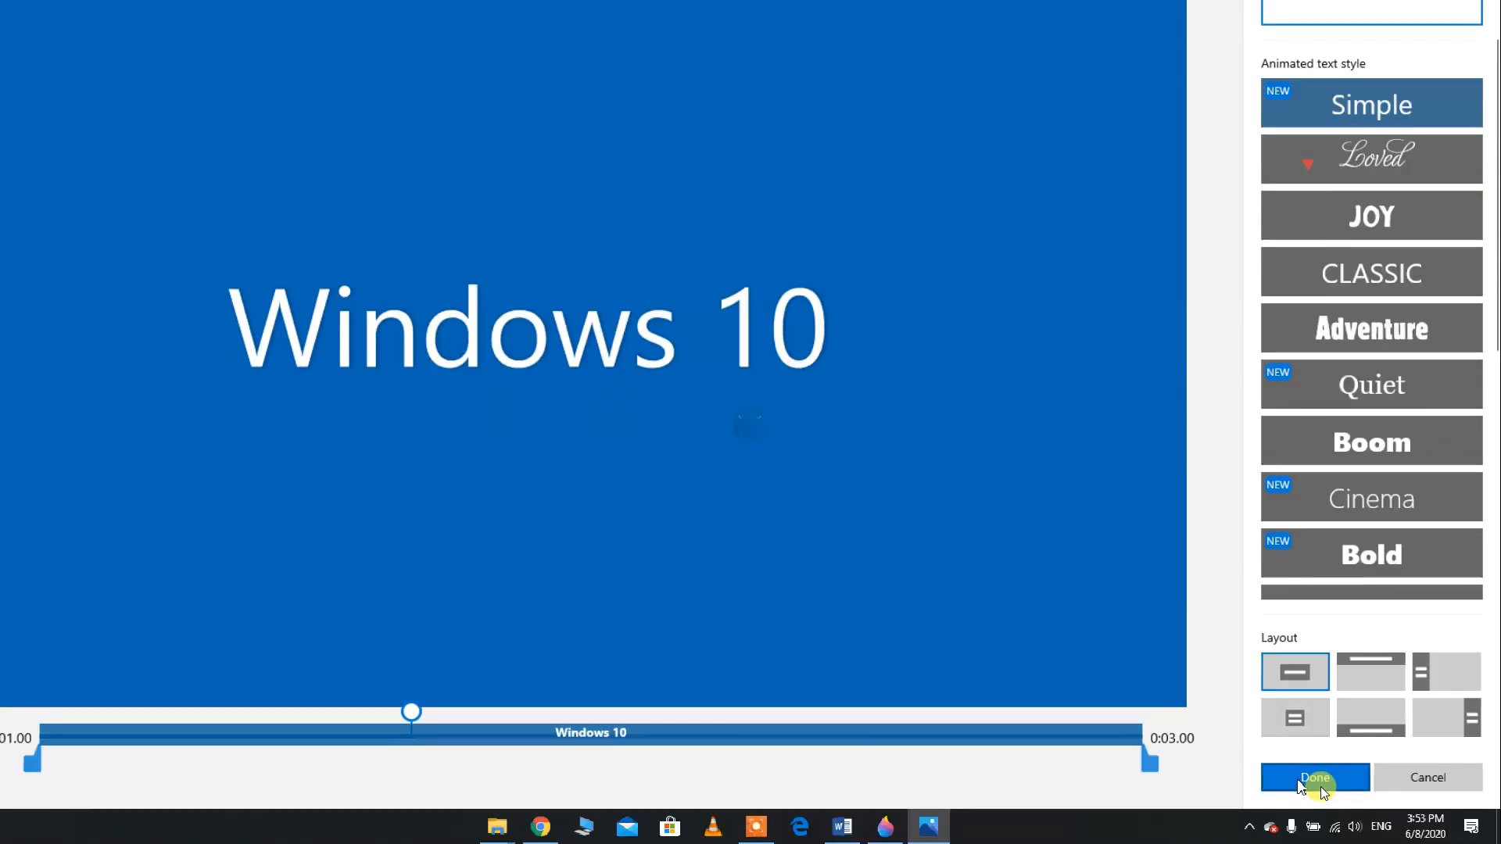
pyautogui.click(1320, 786)
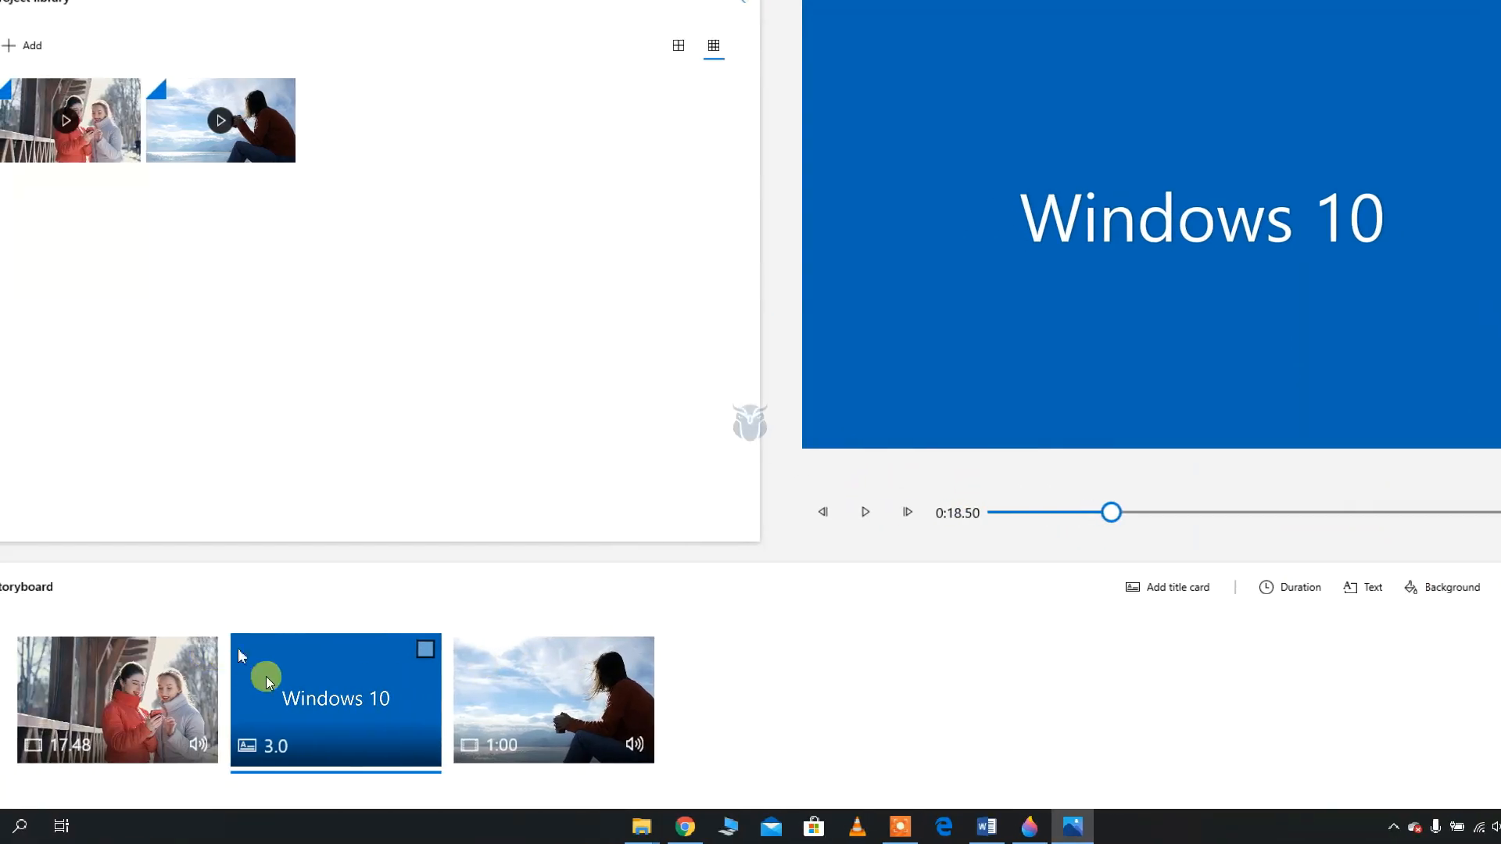
# Apply the Sepia filter to the first storyboard clip
pyautogui.click(125, 655)
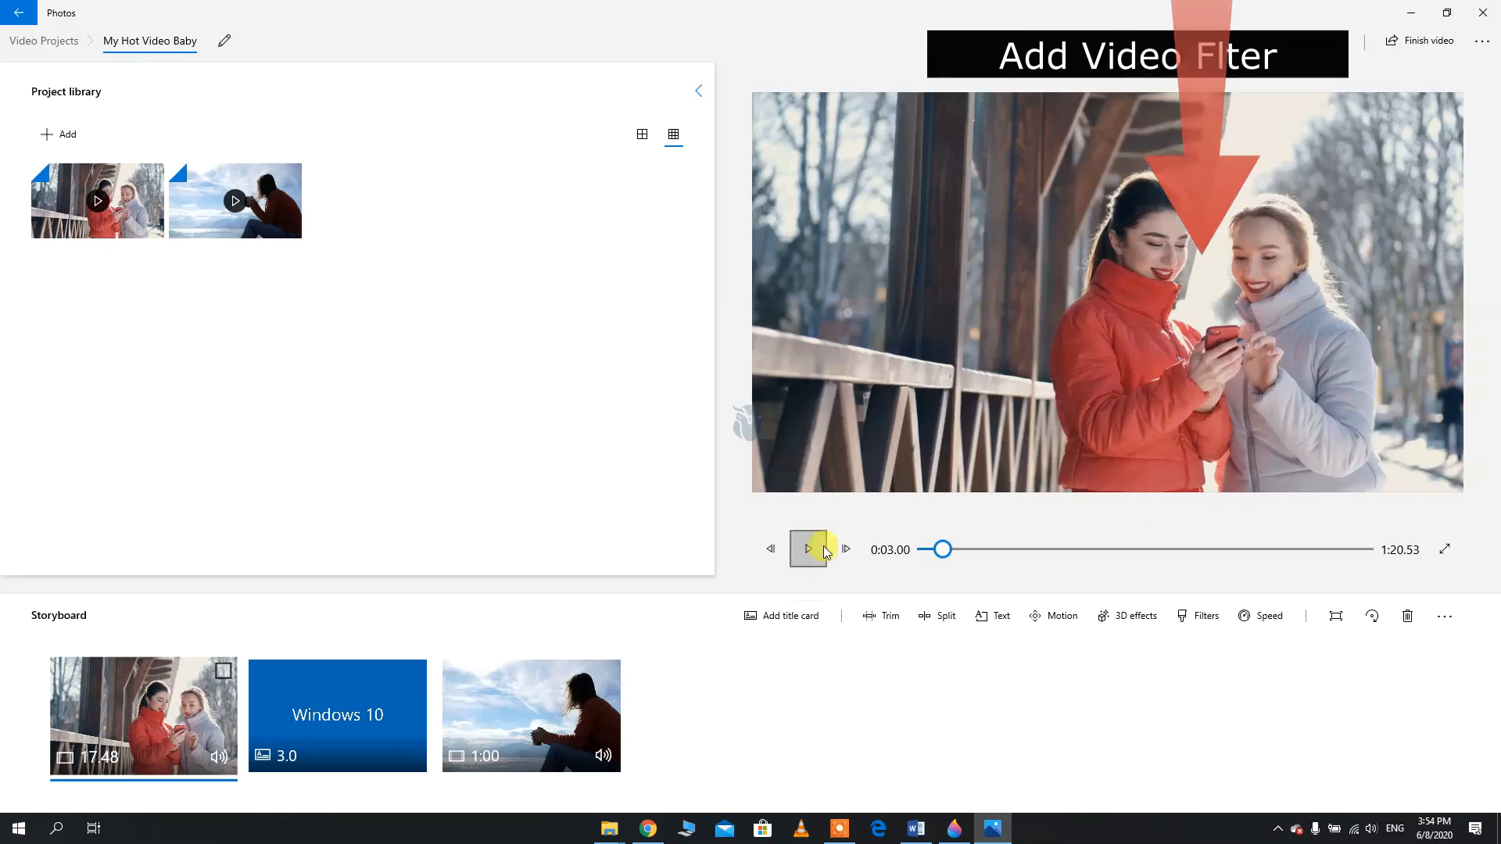
pyautogui.click(1184, 617)
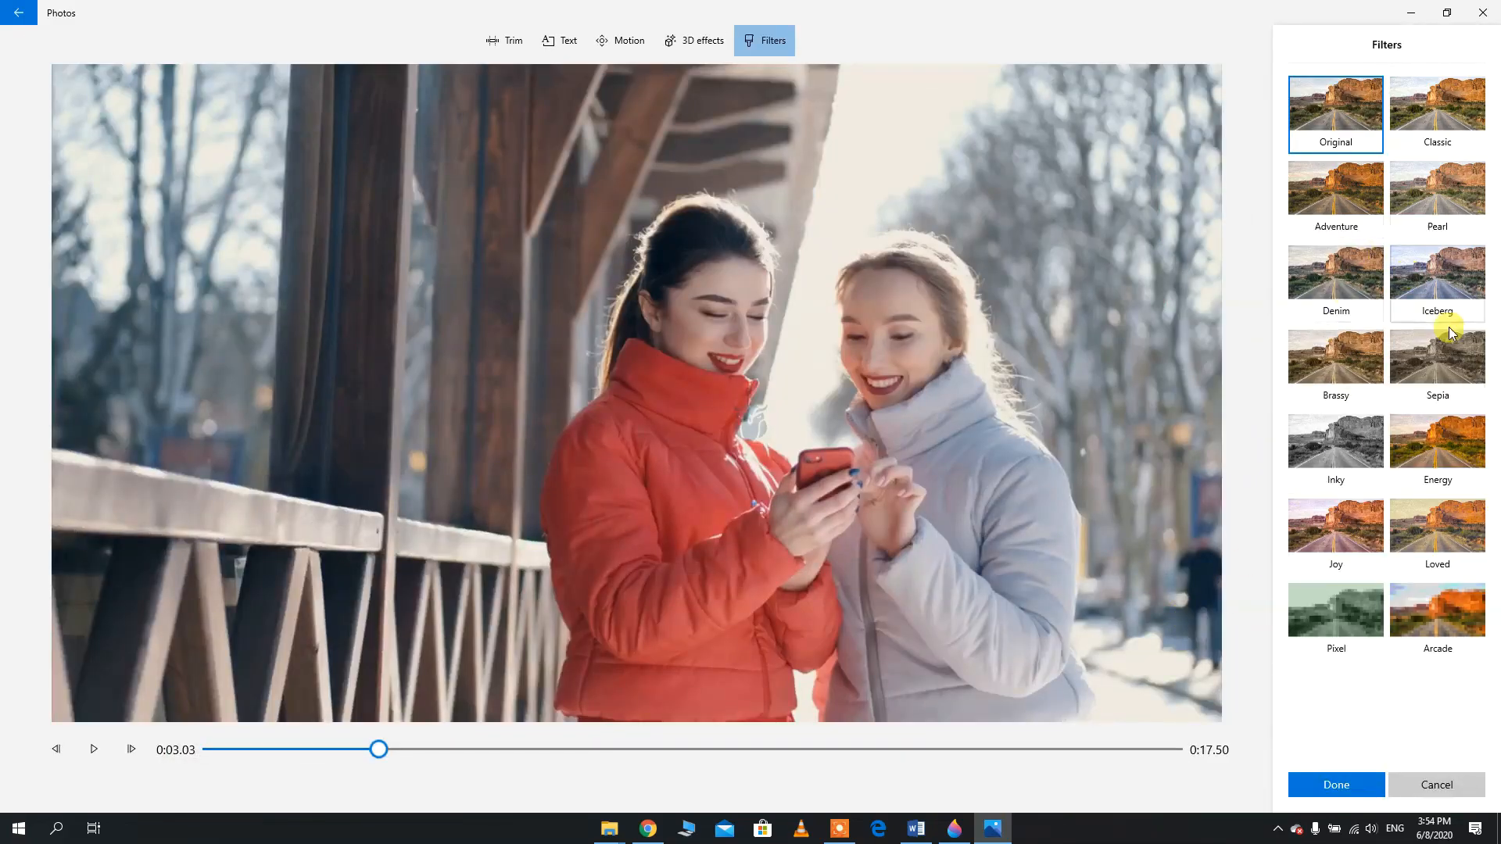
pyautogui.click(1354, 458)
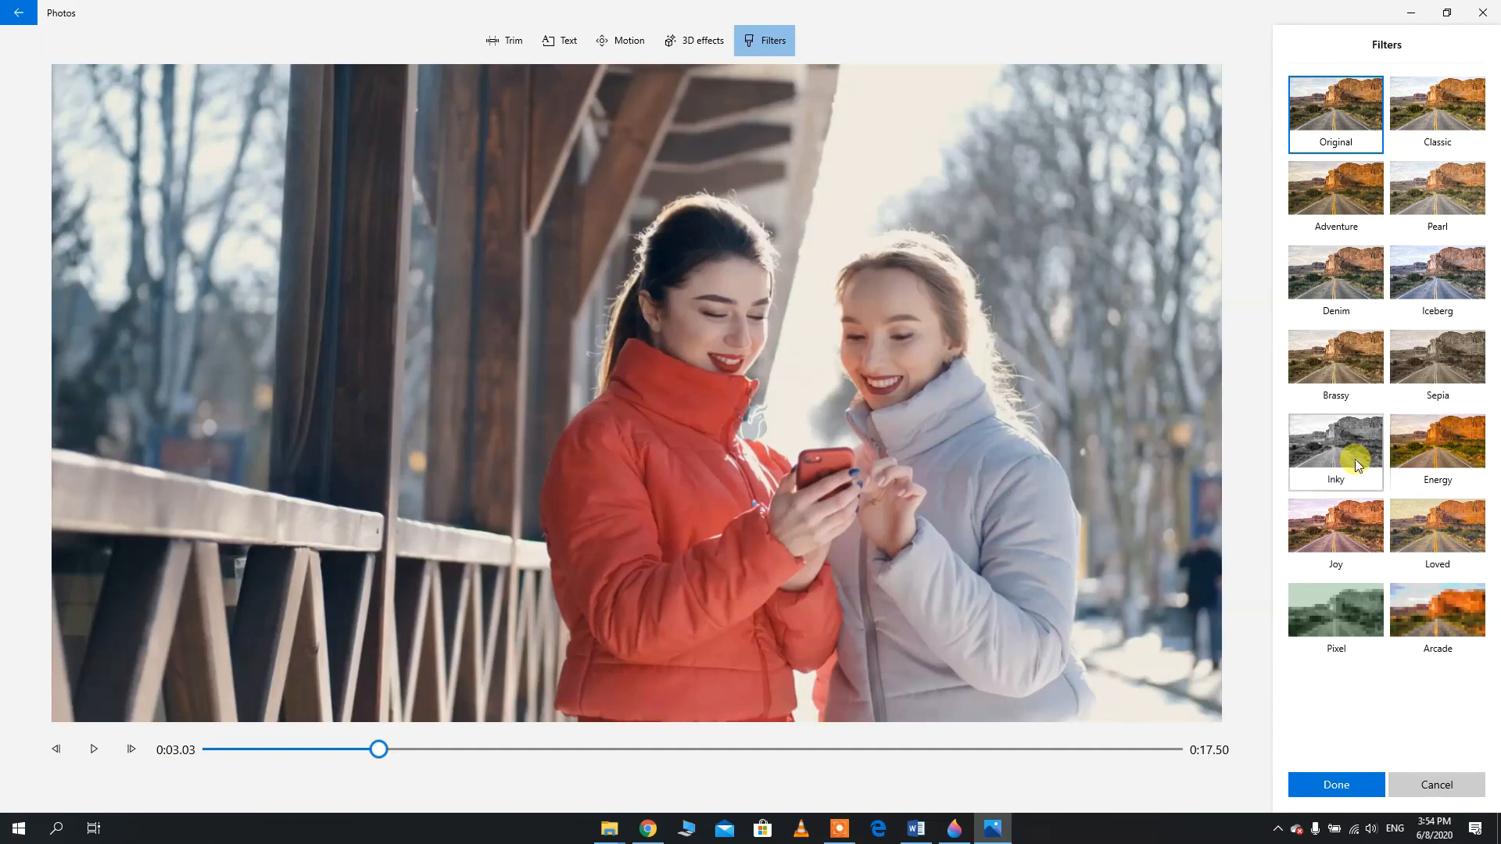
pyautogui.click(1397, 438)
pyautogui.click(1325, 383)
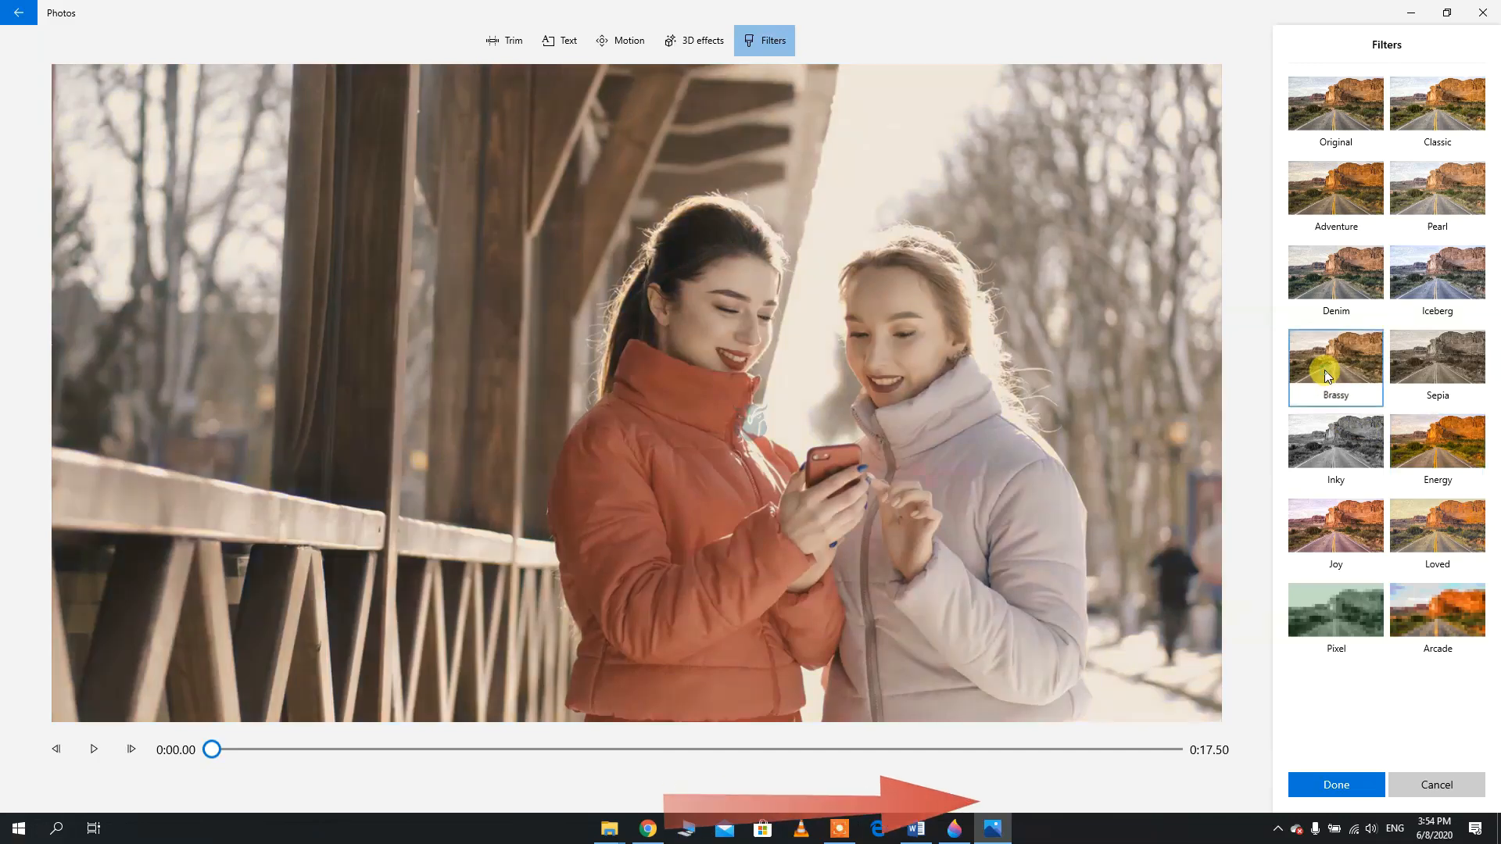
pyautogui.click(1403, 370)
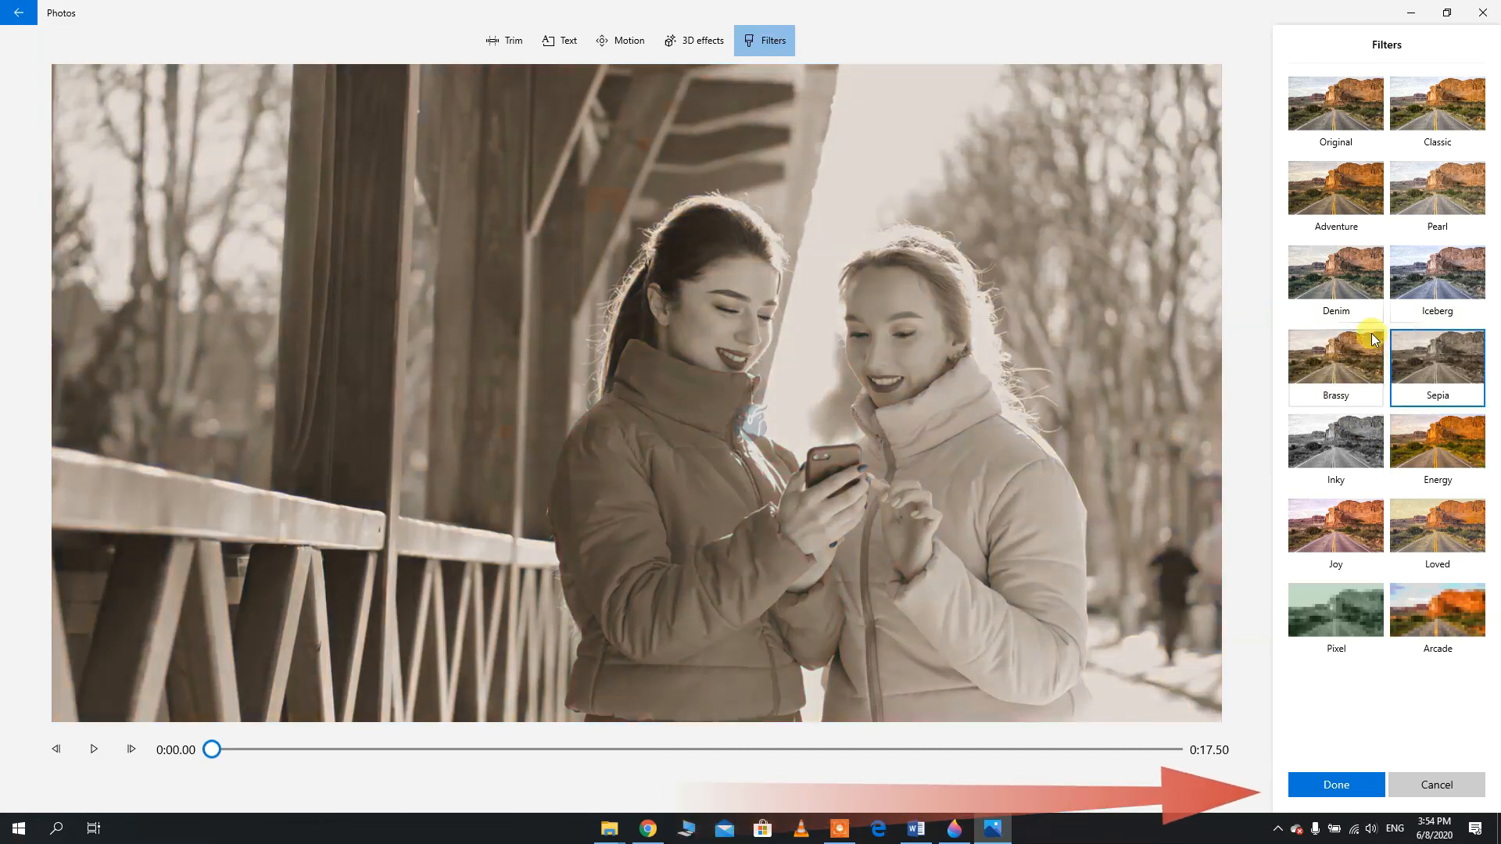
pyautogui.click(1345, 778)
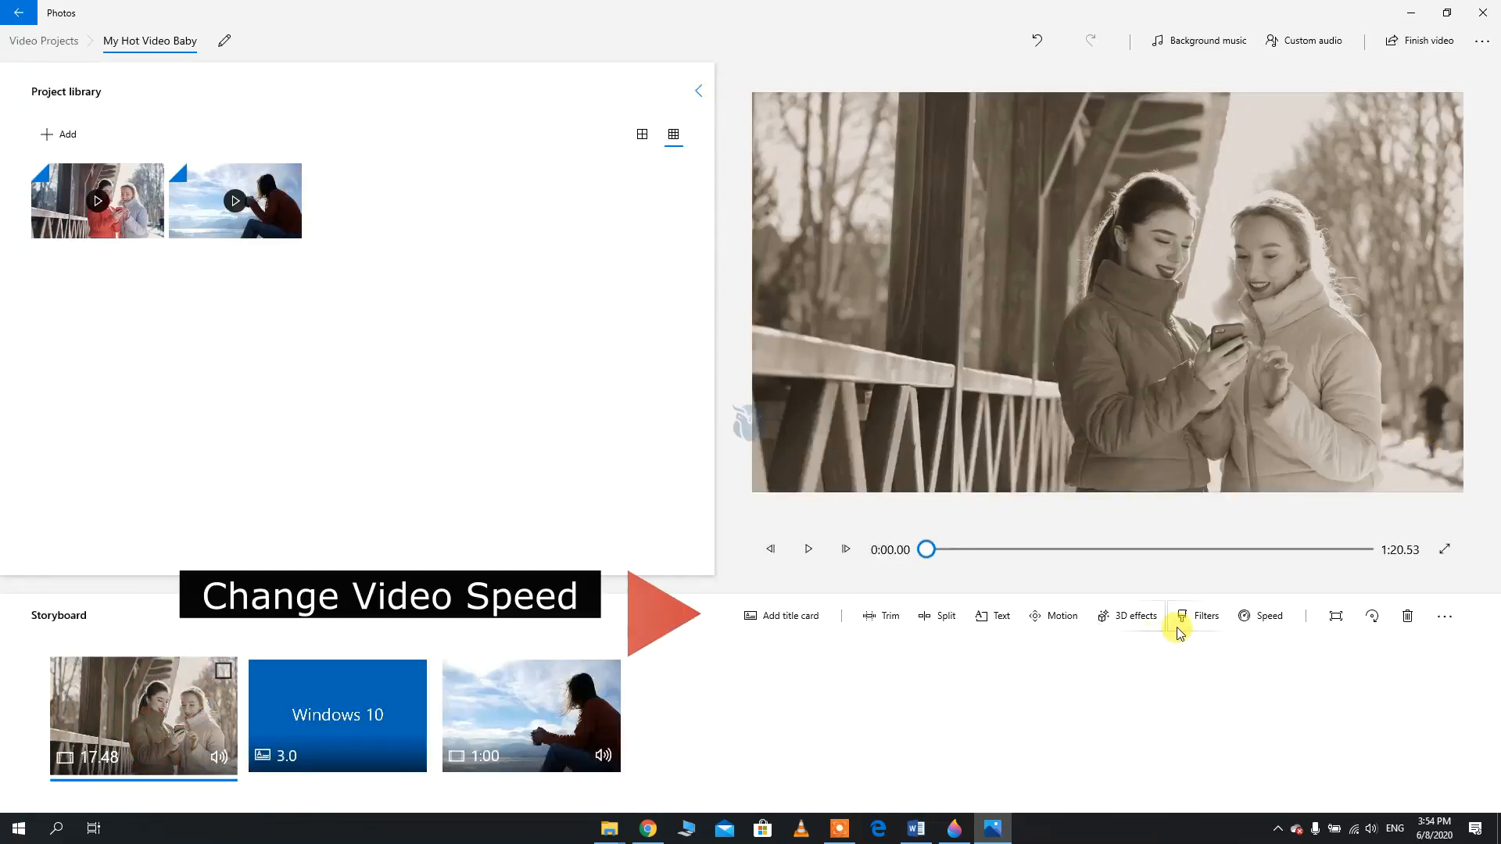
# Try to slow the first storyboard clip to 0.8x speed
pyautogui.click(1245, 616)
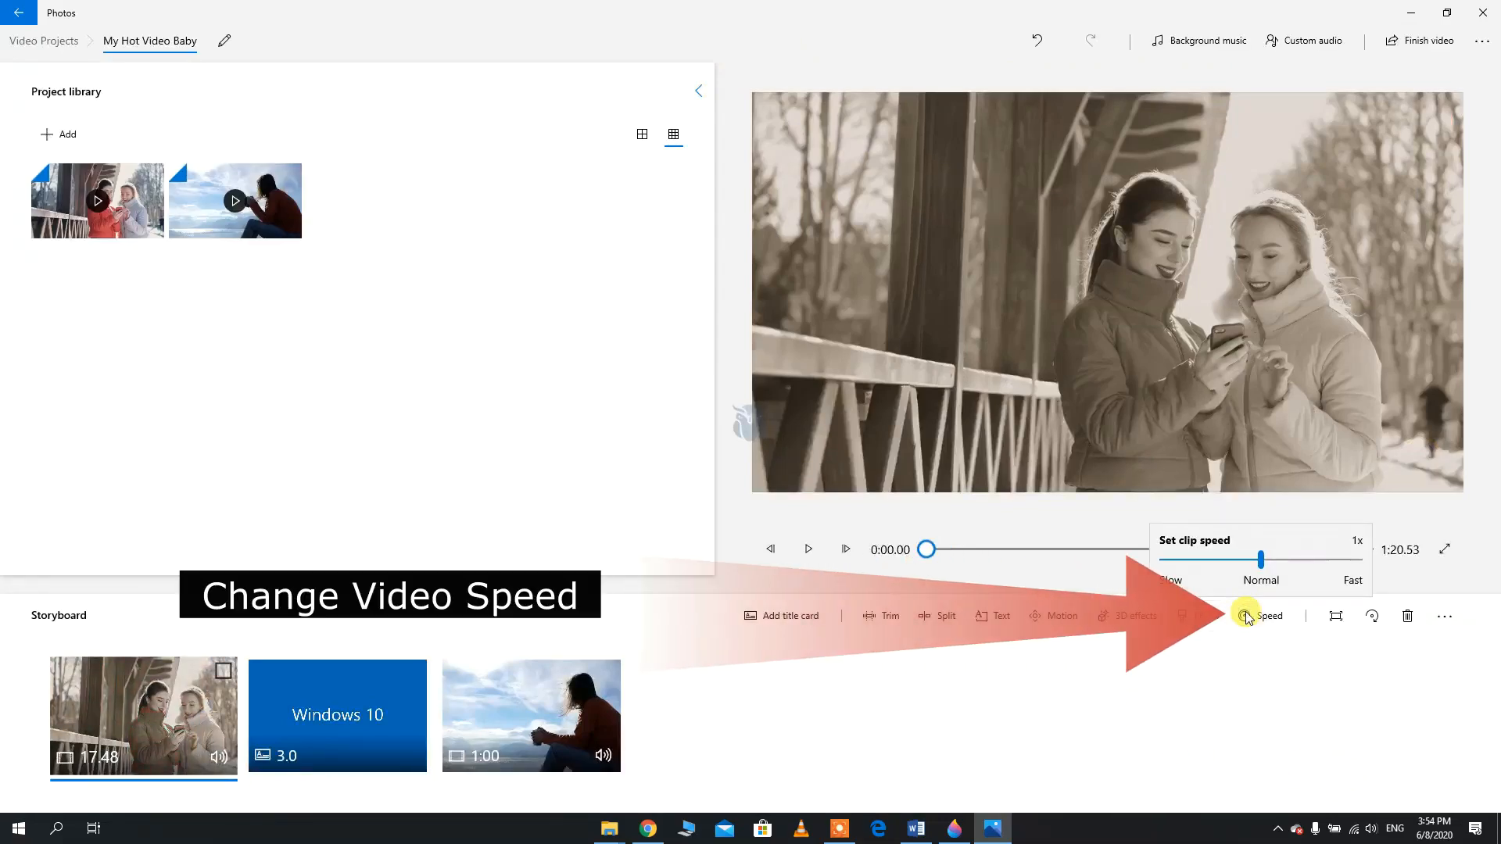
pyautogui.moveTo(1274, 563)
pyautogui.mouseDown()
pyautogui.moveTo(1324, 566)
pyautogui.moveTo(1253, 575)
pyautogui.mouseUp()
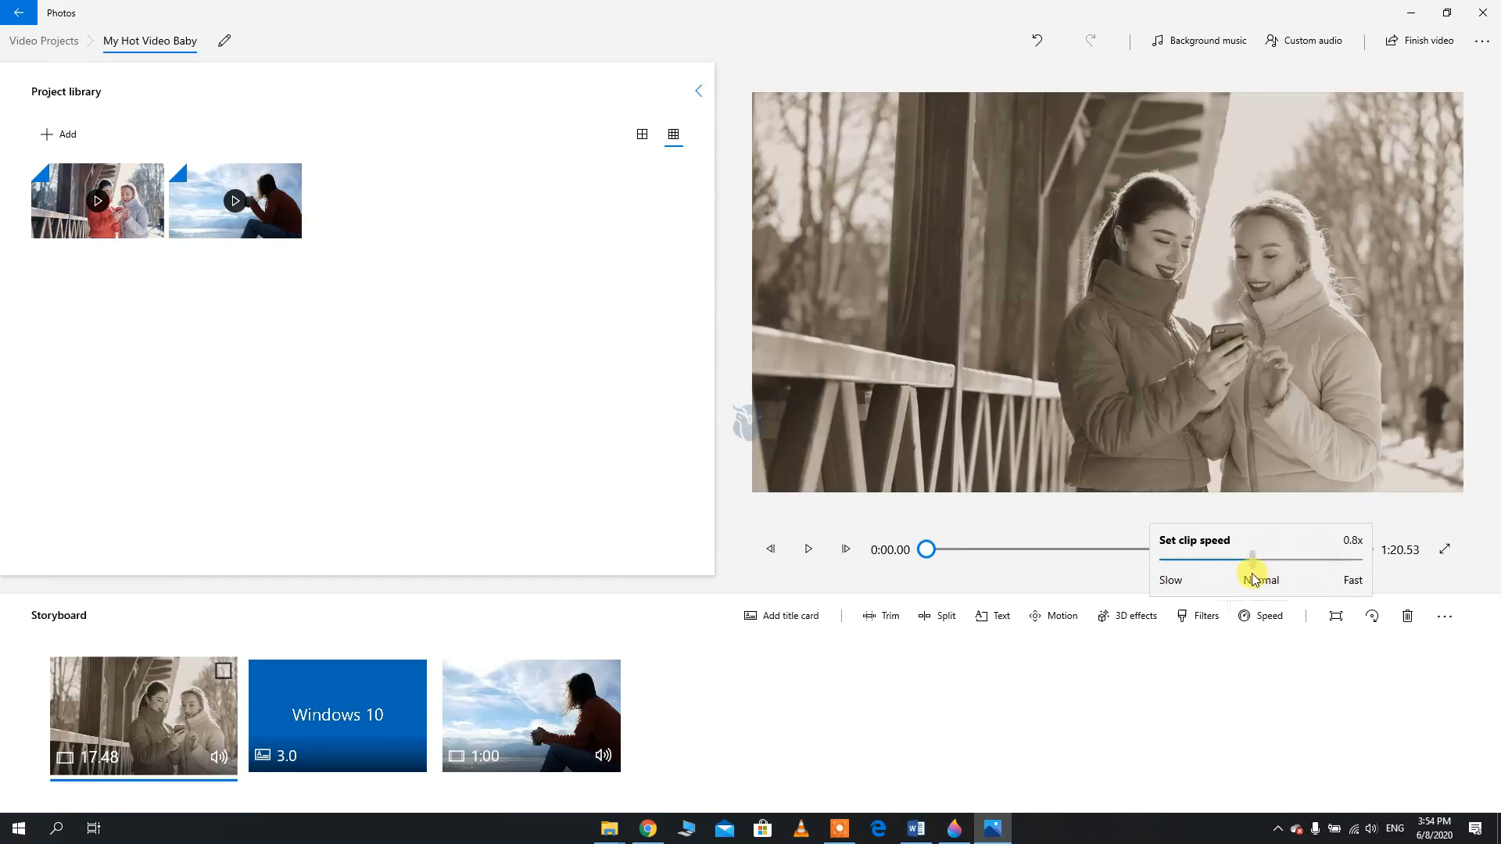
pyautogui.click(1256, 660)
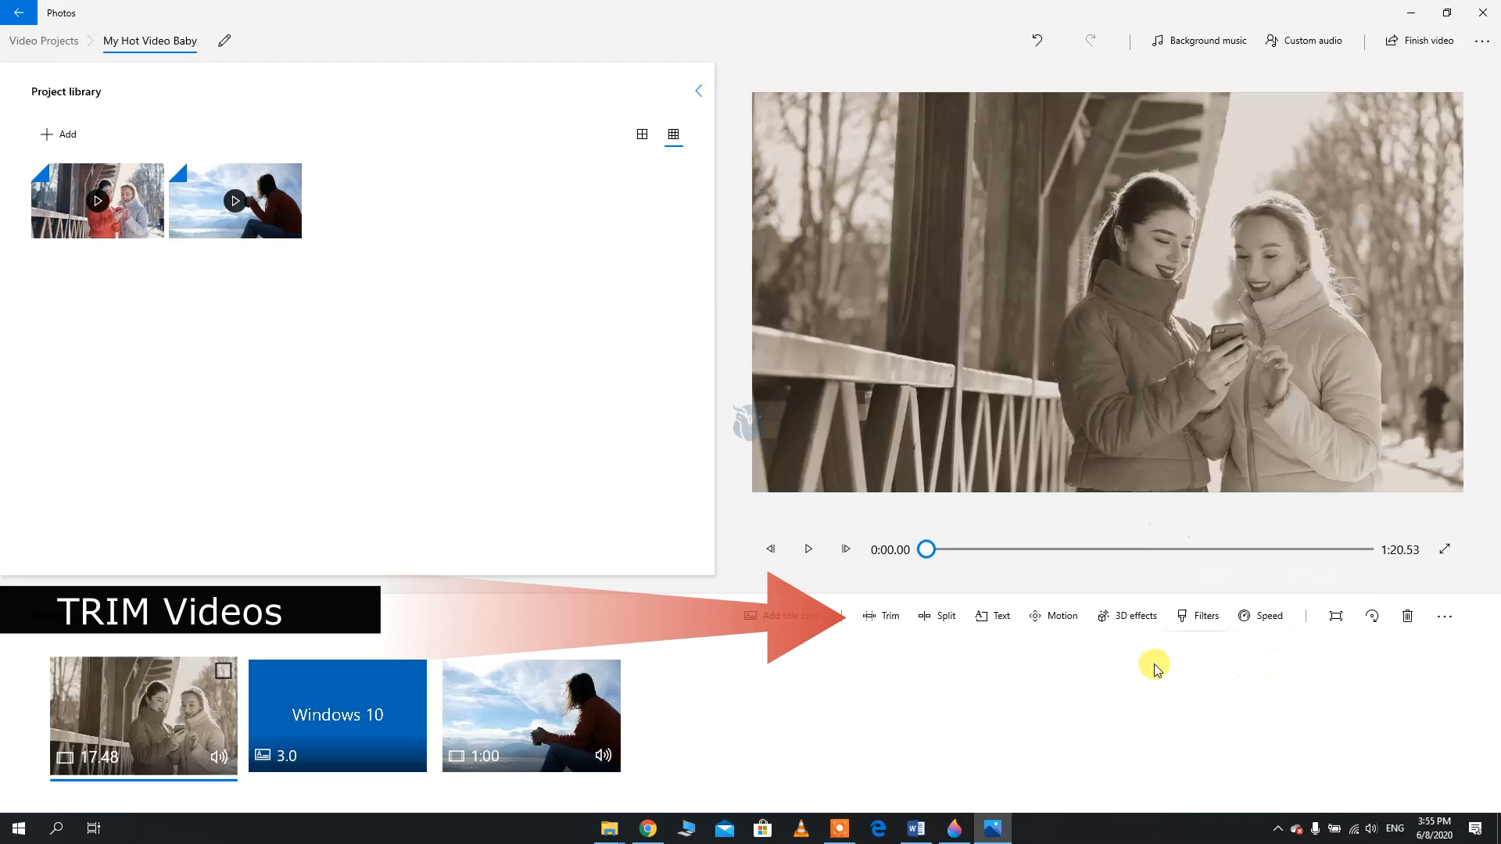
# Trim the first storyboard clip at both ends, from about 4.63 s to 12.43 s, and apply the trim
pyautogui.click(888, 619)
pyautogui.moveTo(1188, 766); pyautogui.dragTo(907, 787)
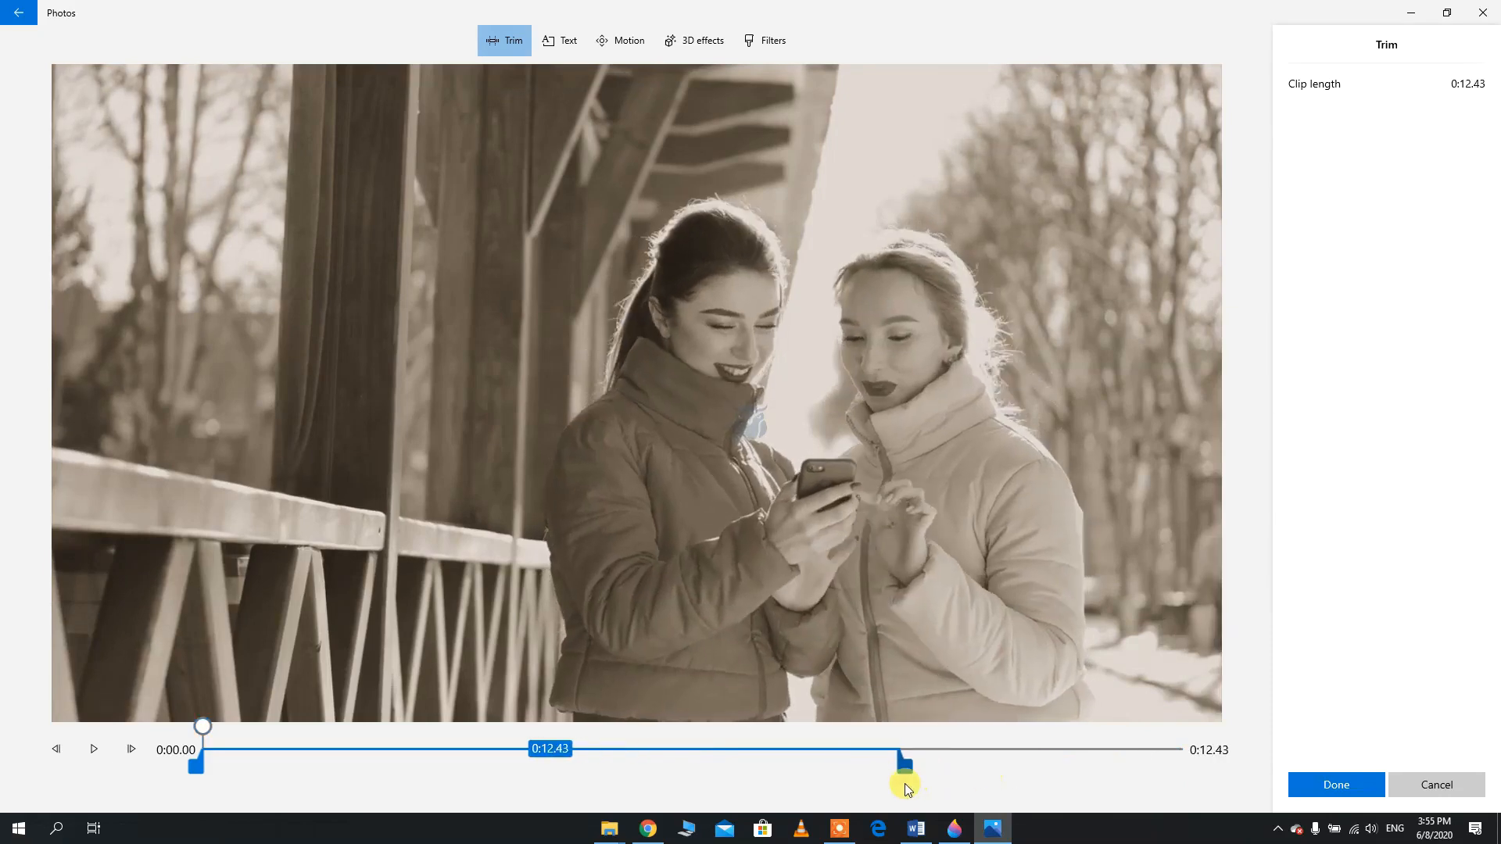
pyautogui.moveTo(201, 766); pyautogui.dragTo(447, 789)
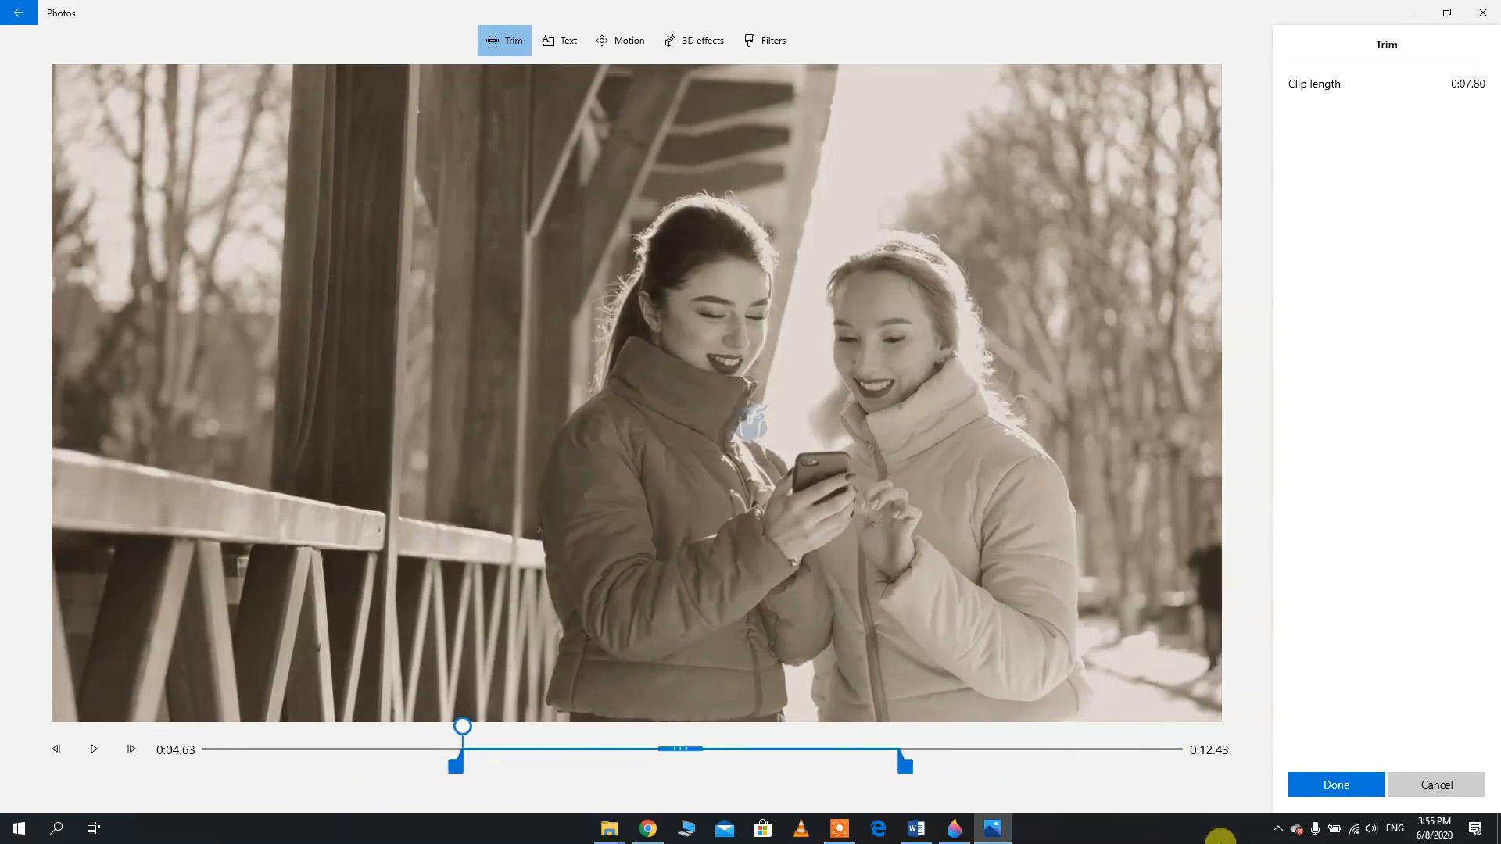
pyautogui.click(1301, 786)
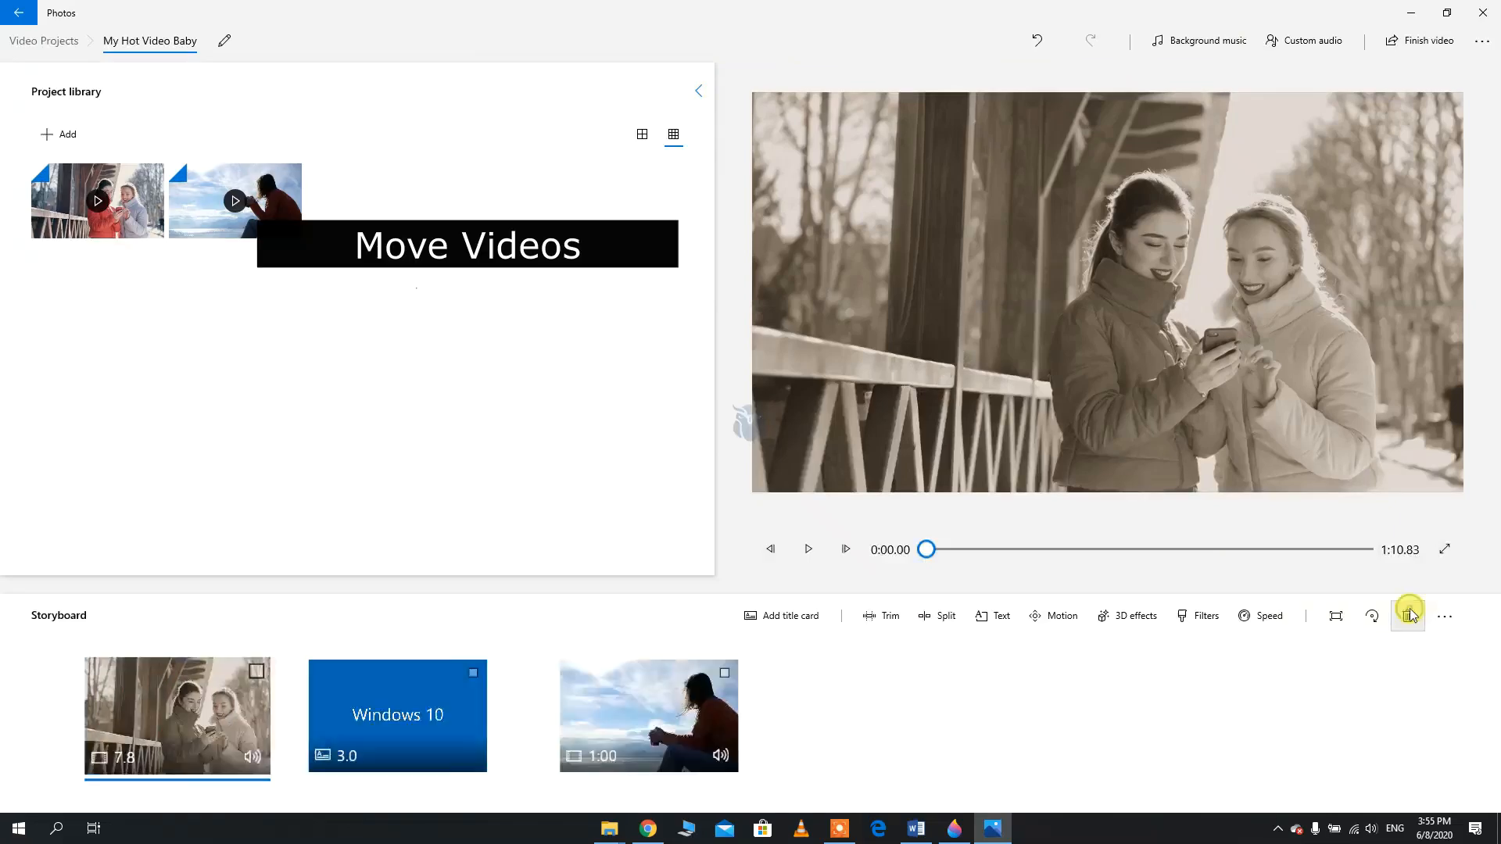
# Move the "Windows 10" title card to the start of the storyboard and set its duration to 1 second
pyautogui.moveTo(420, 742); pyautogui.dragTo(162, 738)
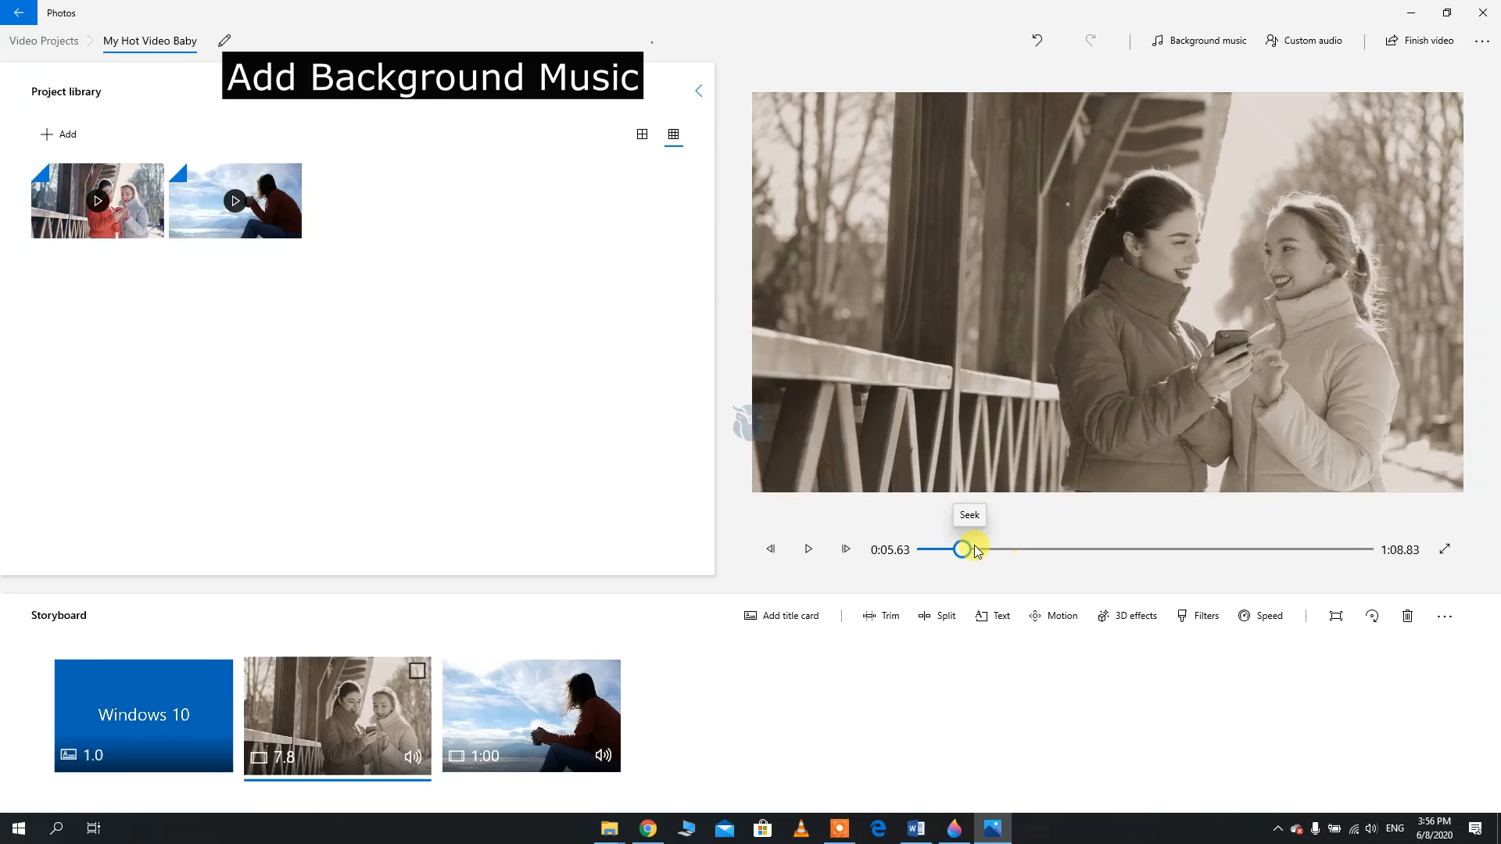
pyautogui.moveTo(968, 548); pyautogui.dragTo(888, 550)
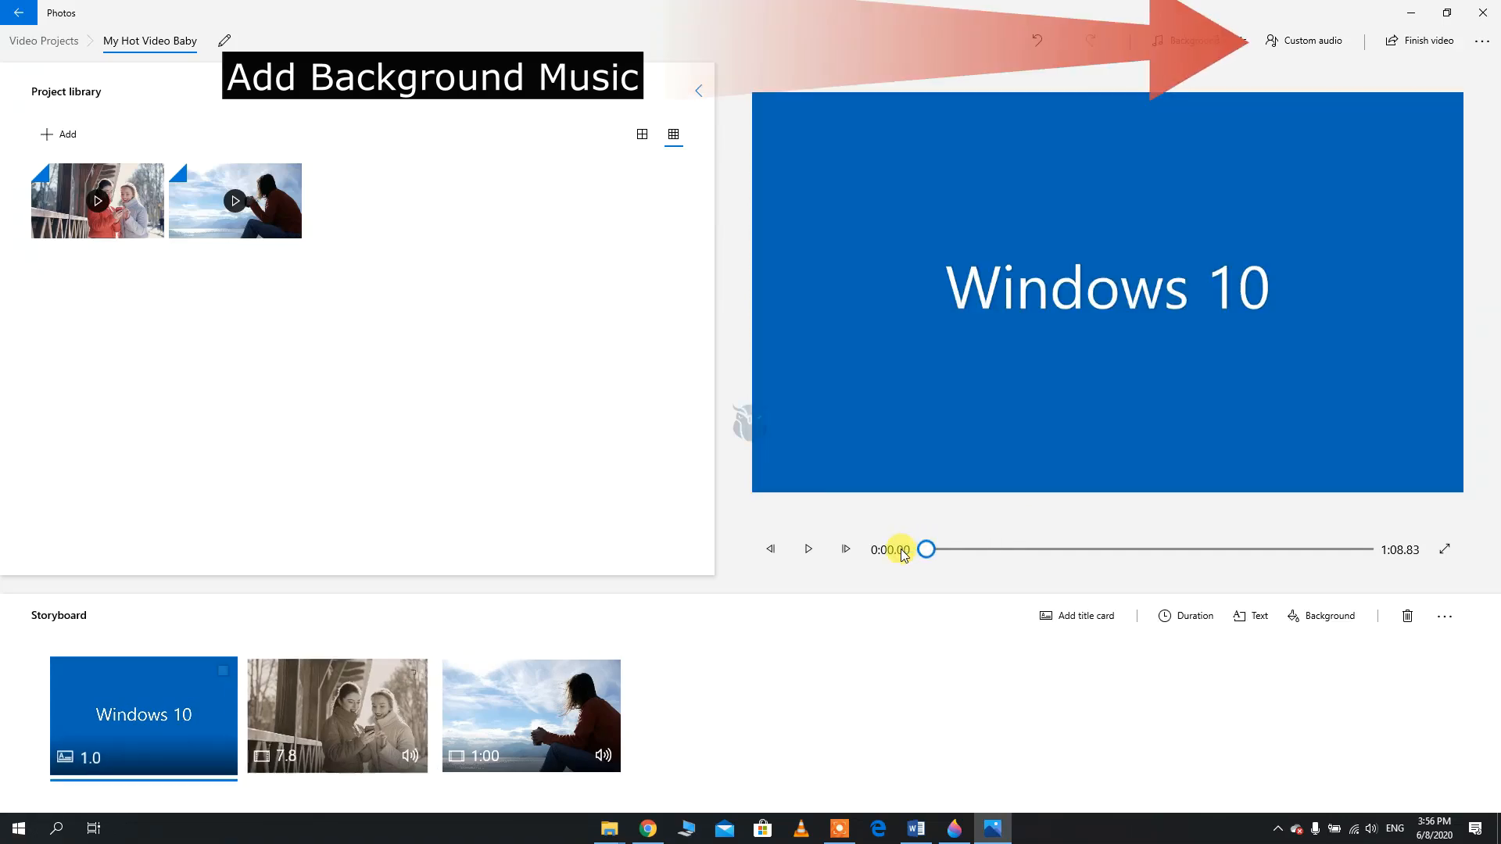
# Add the track "Halcyon - December (feat. Gian)" from the NCS folder on drive E as custom audio and apply it
pyautogui.click(1313, 41)
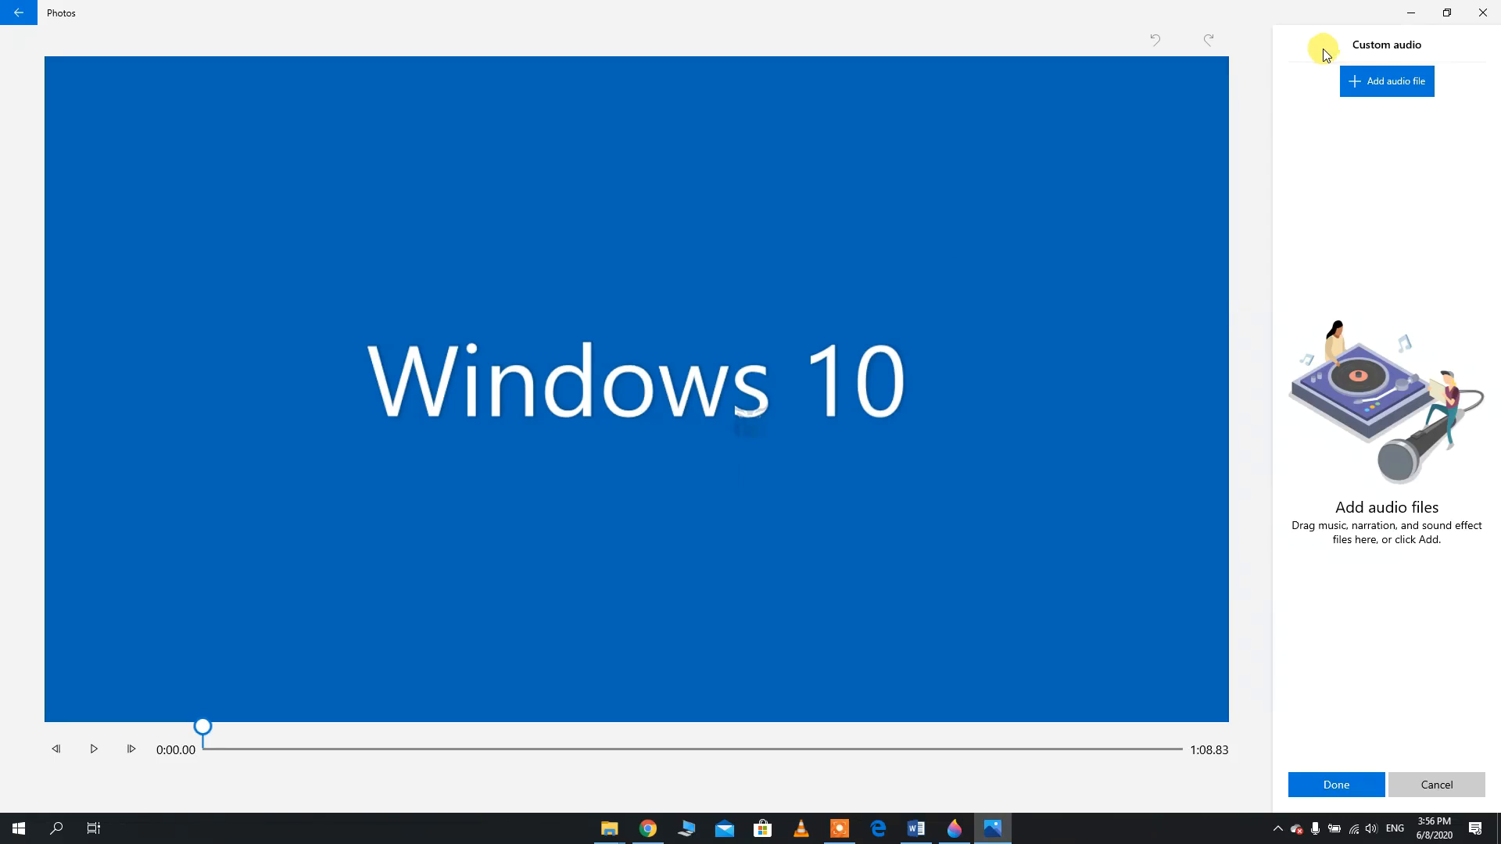
pyautogui.click(1398, 88)
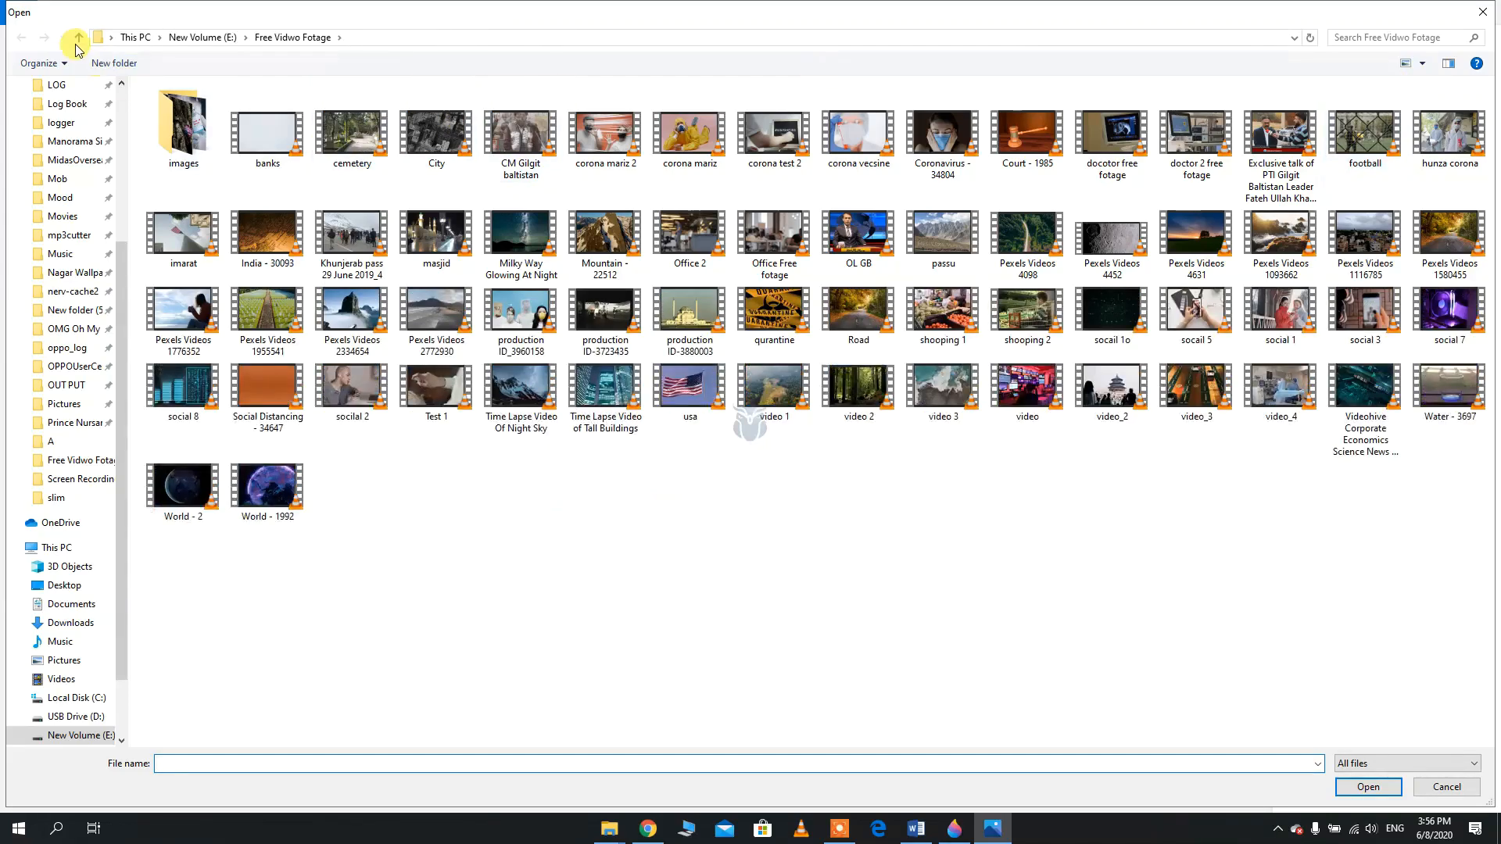
pyautogui.click(77, 39)
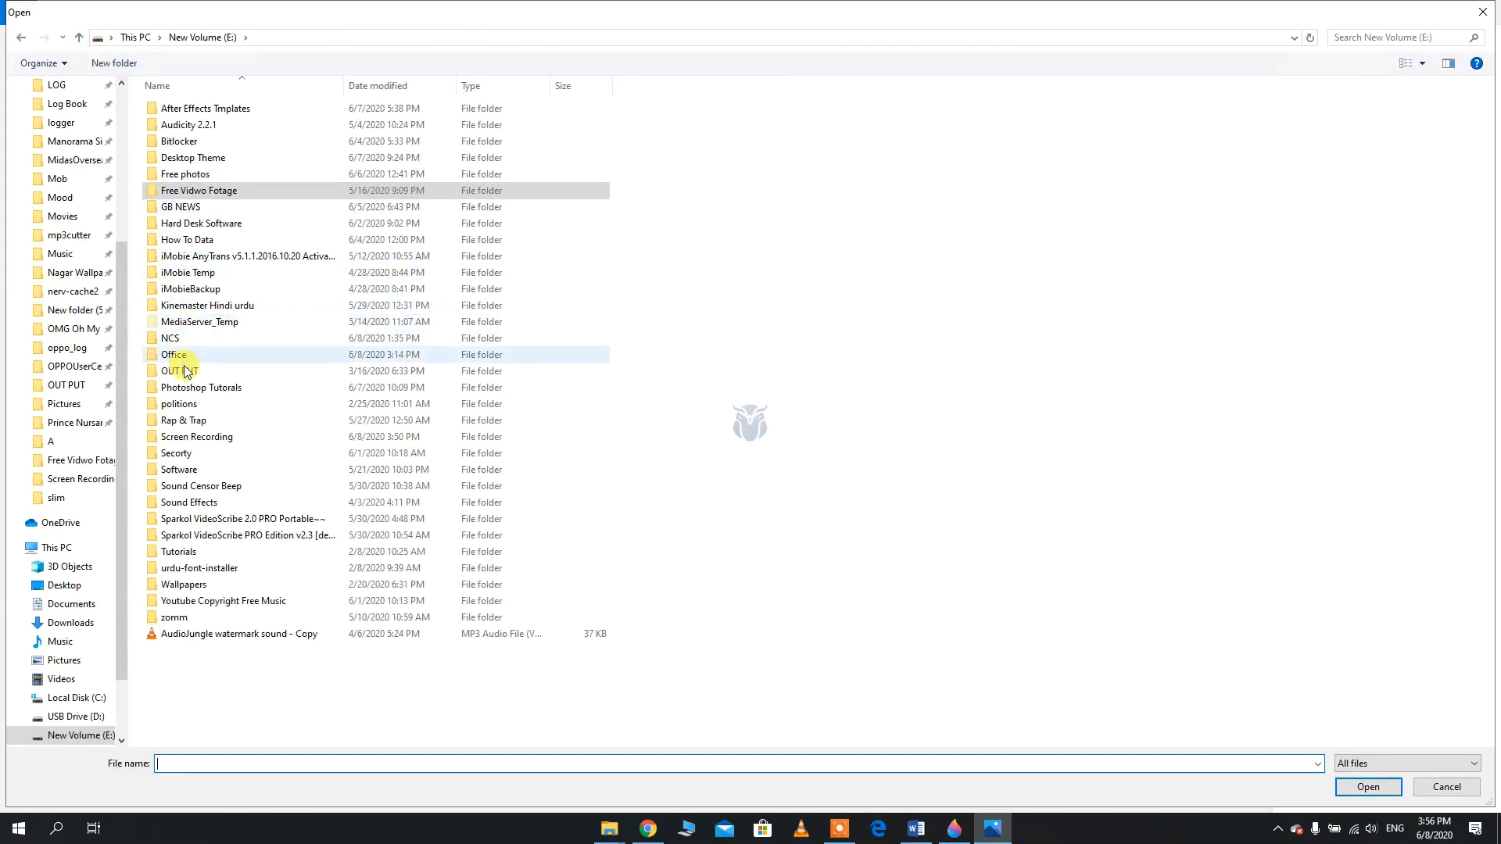
pyautogui.doubleClick(178, 337)
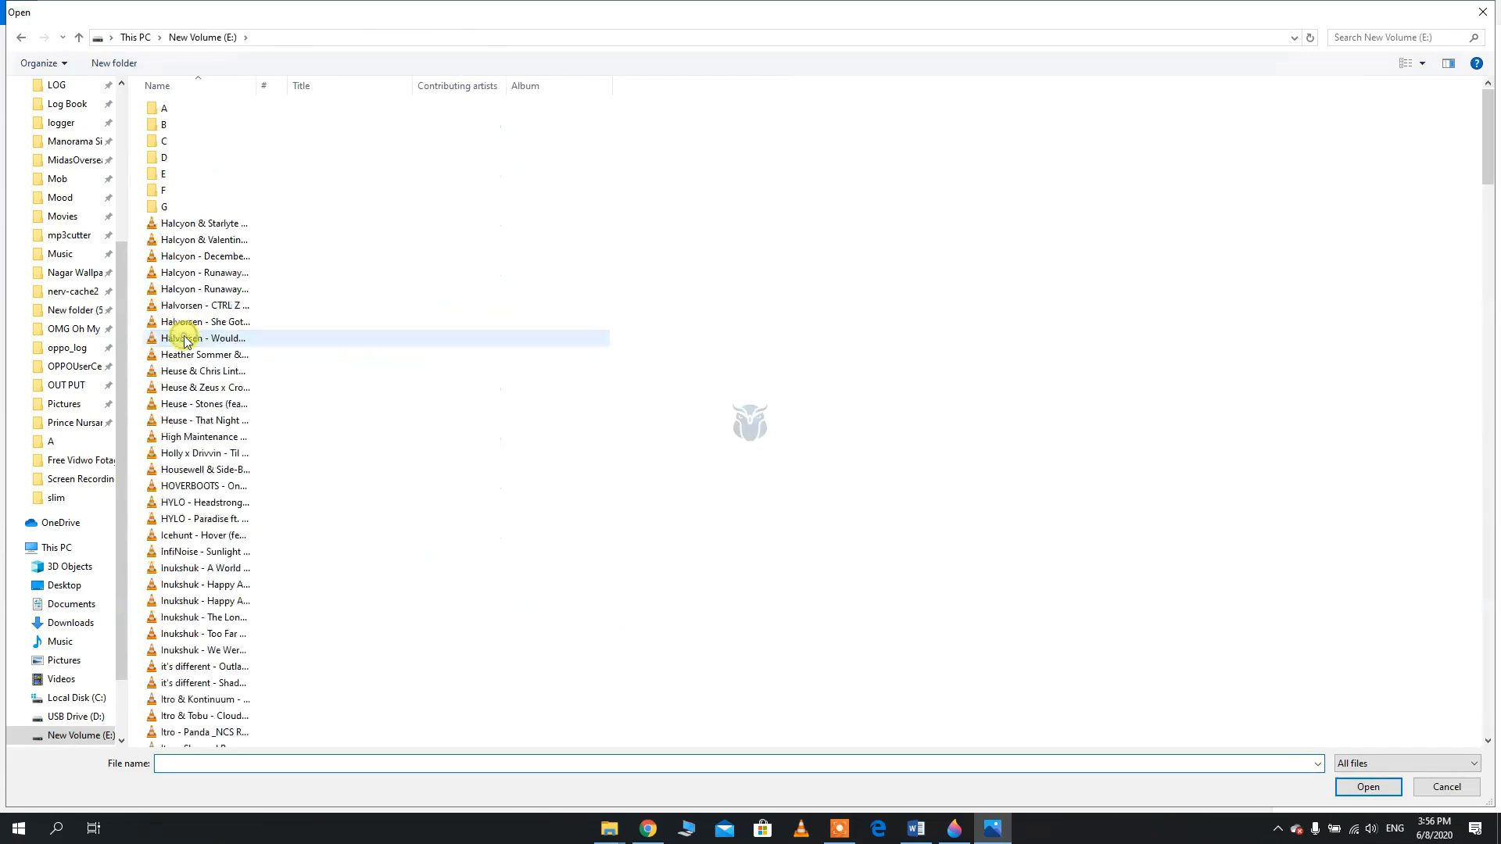
pyautogui.doubleClick(197, 253)
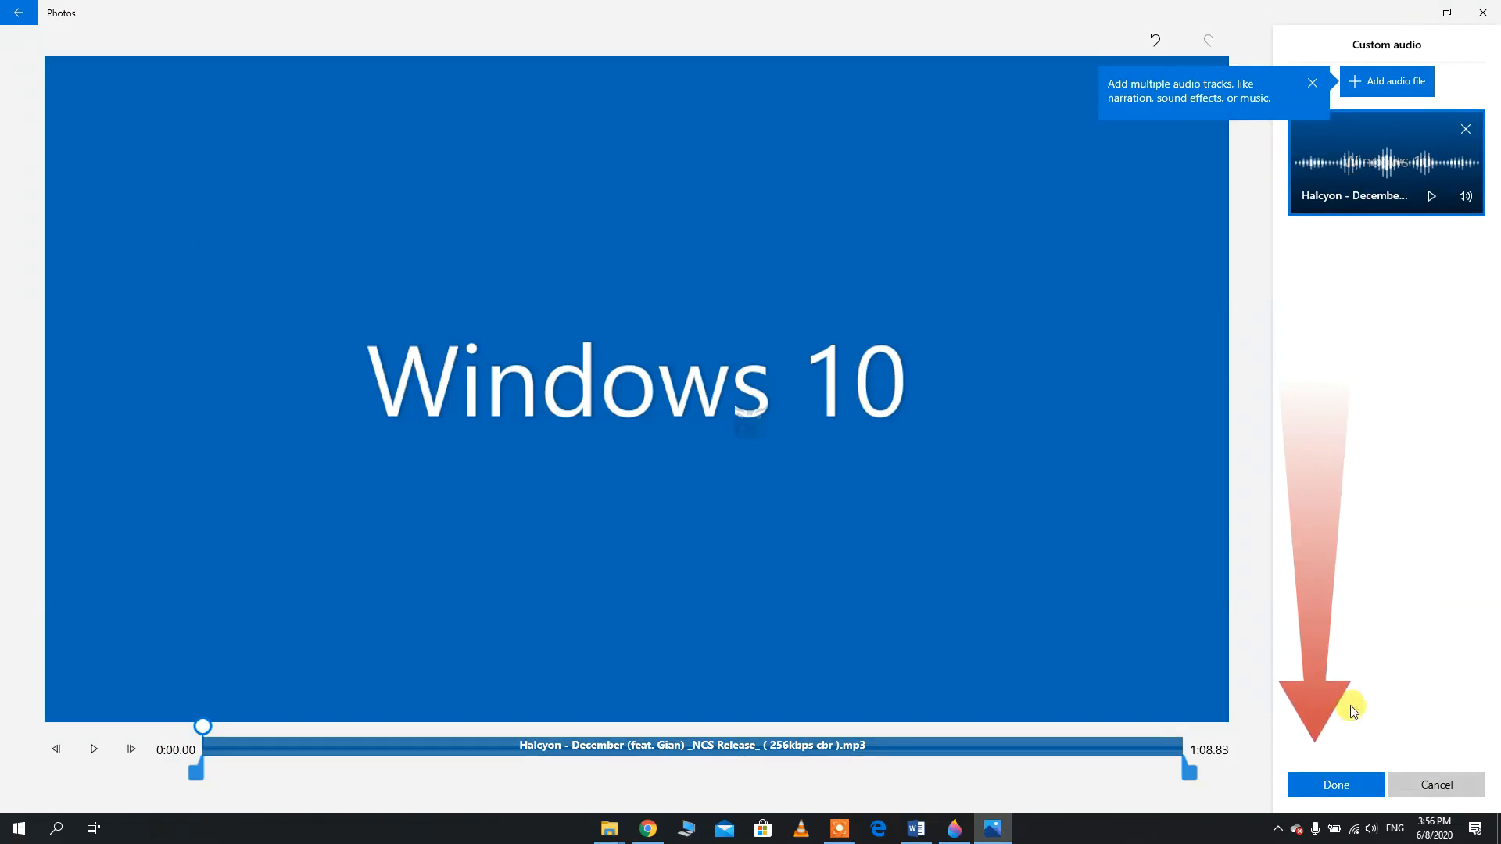
pyautogui.click(1319, 785)
pyautogui.click(1319, 785)
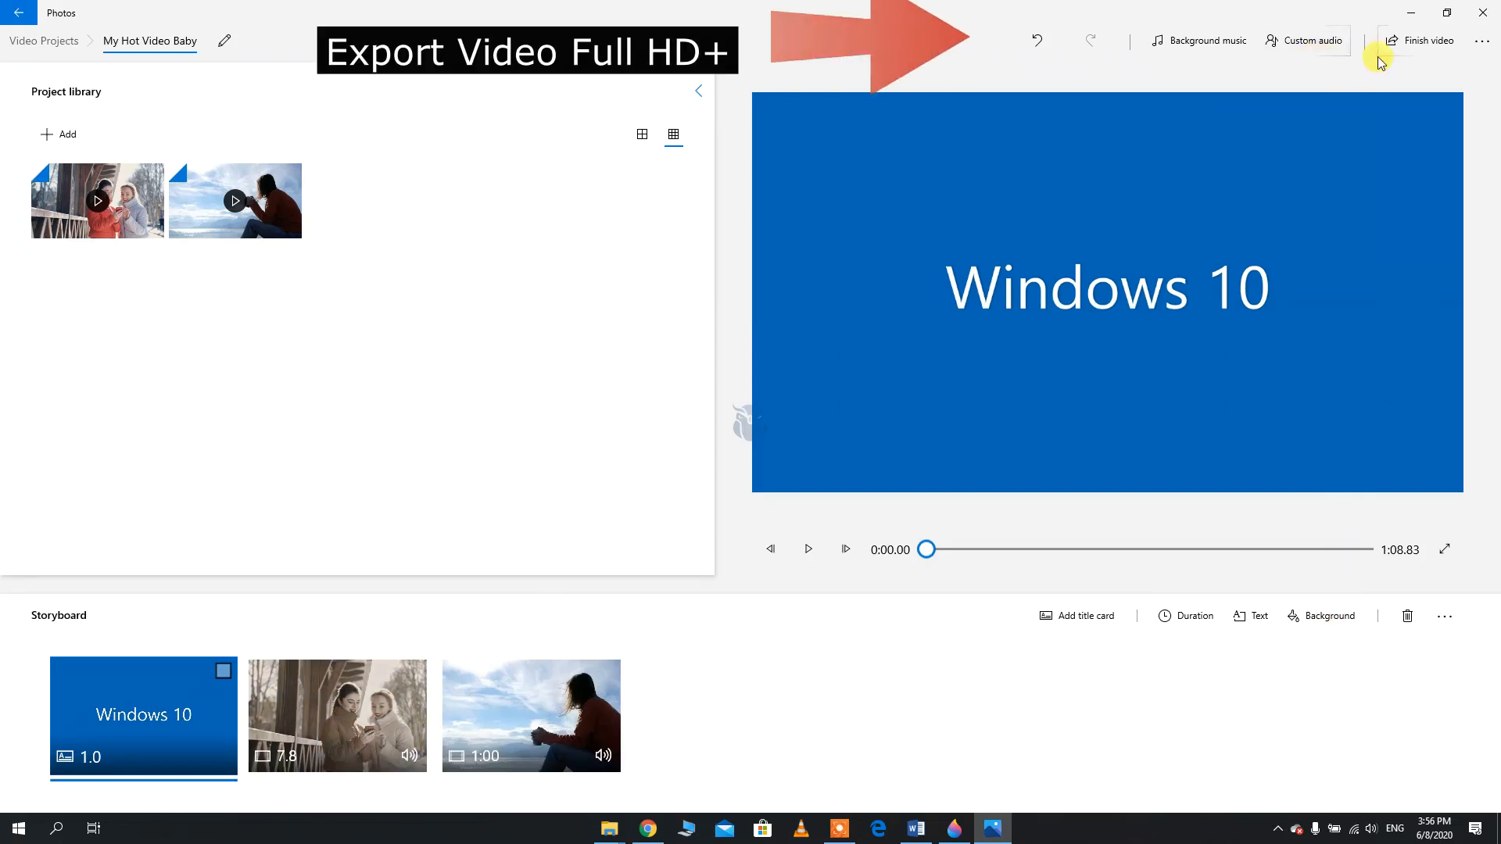
# Start finishing the video with High 1080p quality and show the additional export options
pyautogui.click(1412, 43)
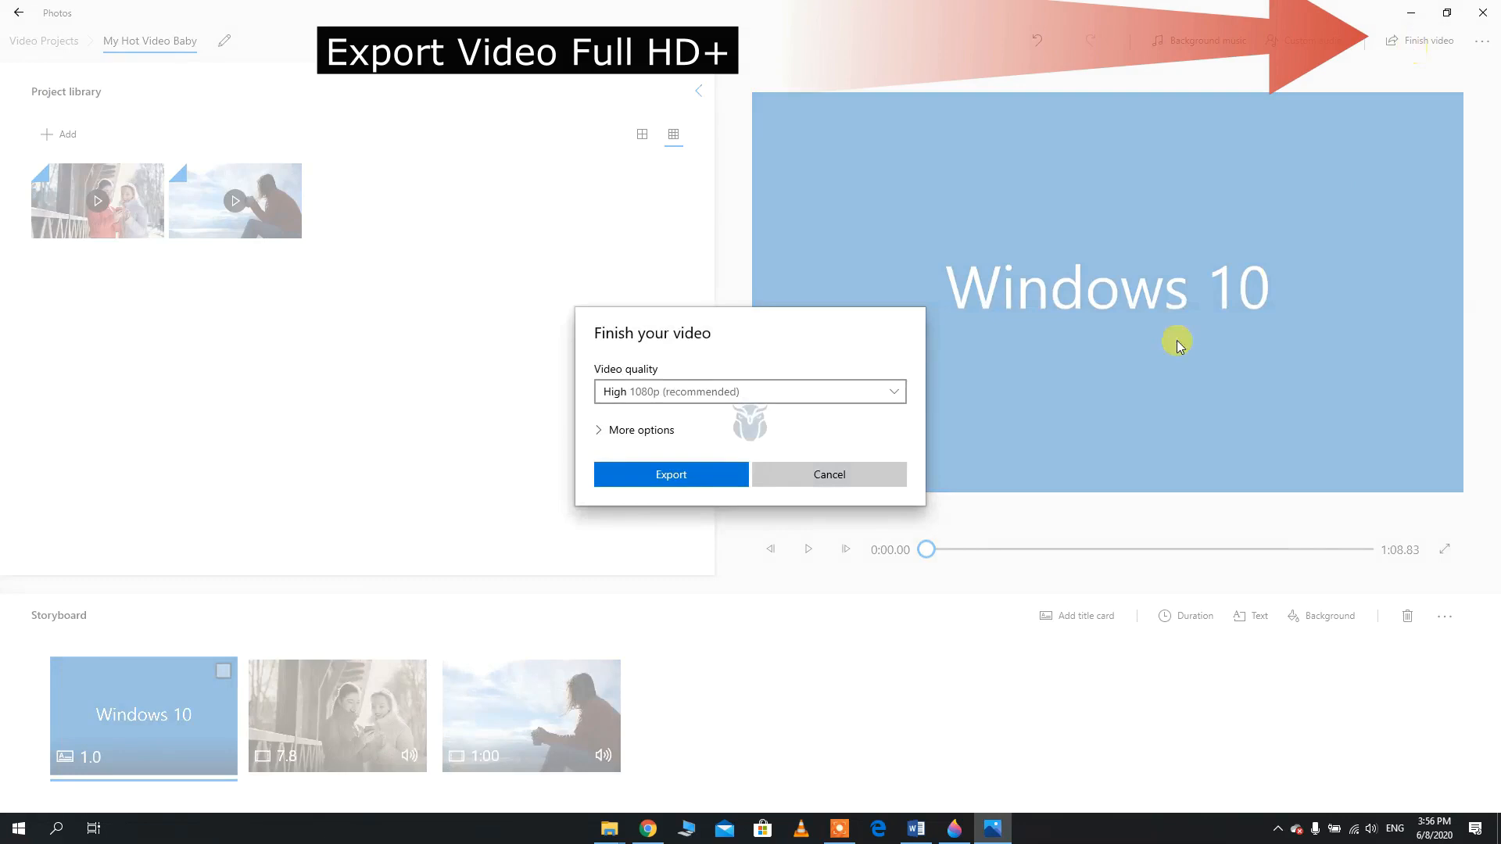
pyautogui.click(691, 394)
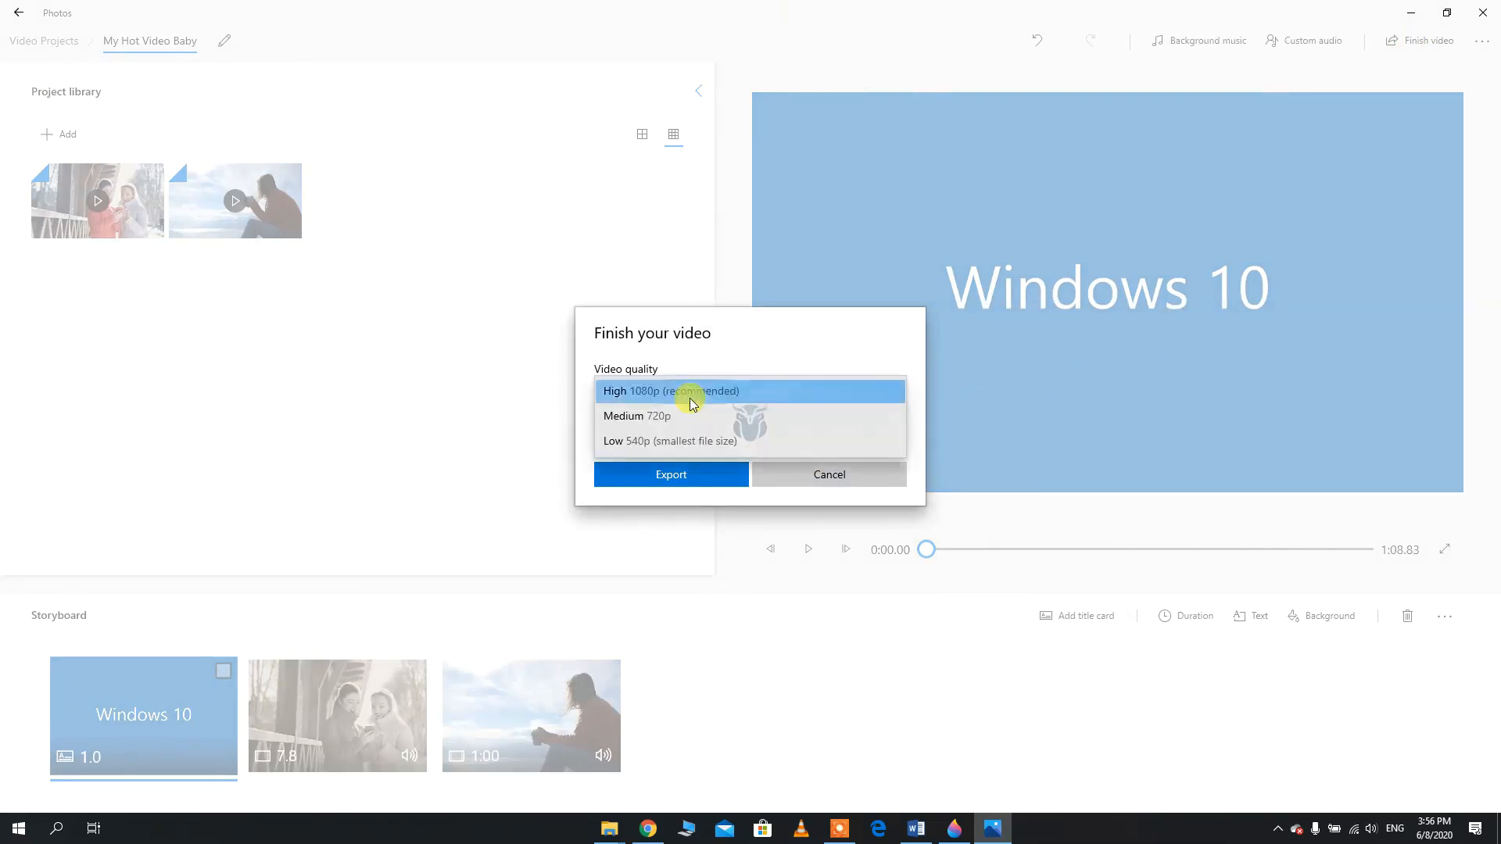
pyautogui.click(691, 404)
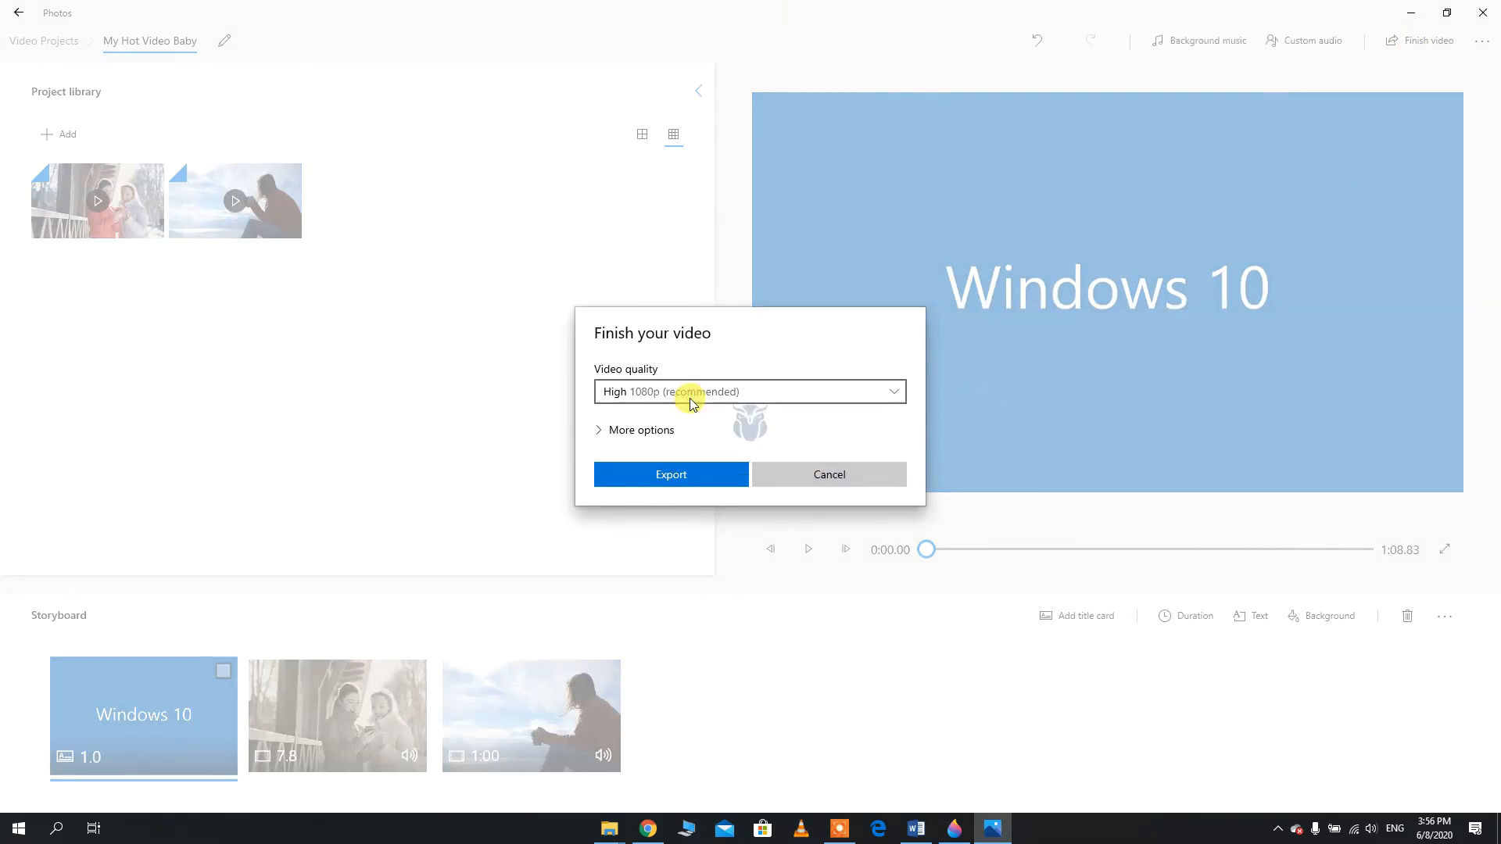
pyautogui.click(655, 430)
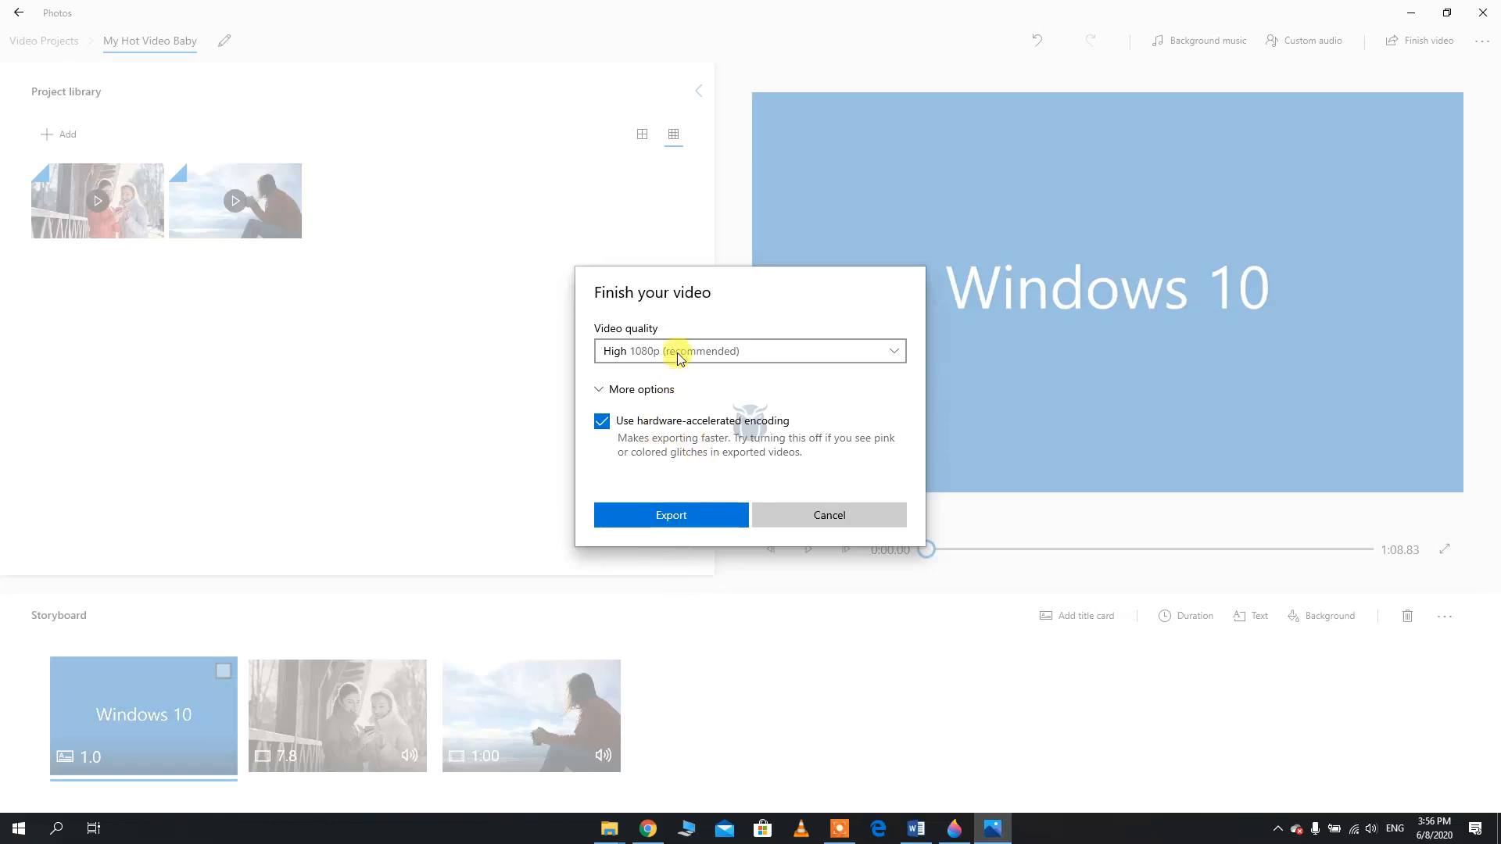
# Export the video as "My Hot Video Baby" into a new desktop folder named "My Video"
pyautogui.click(675, 509)
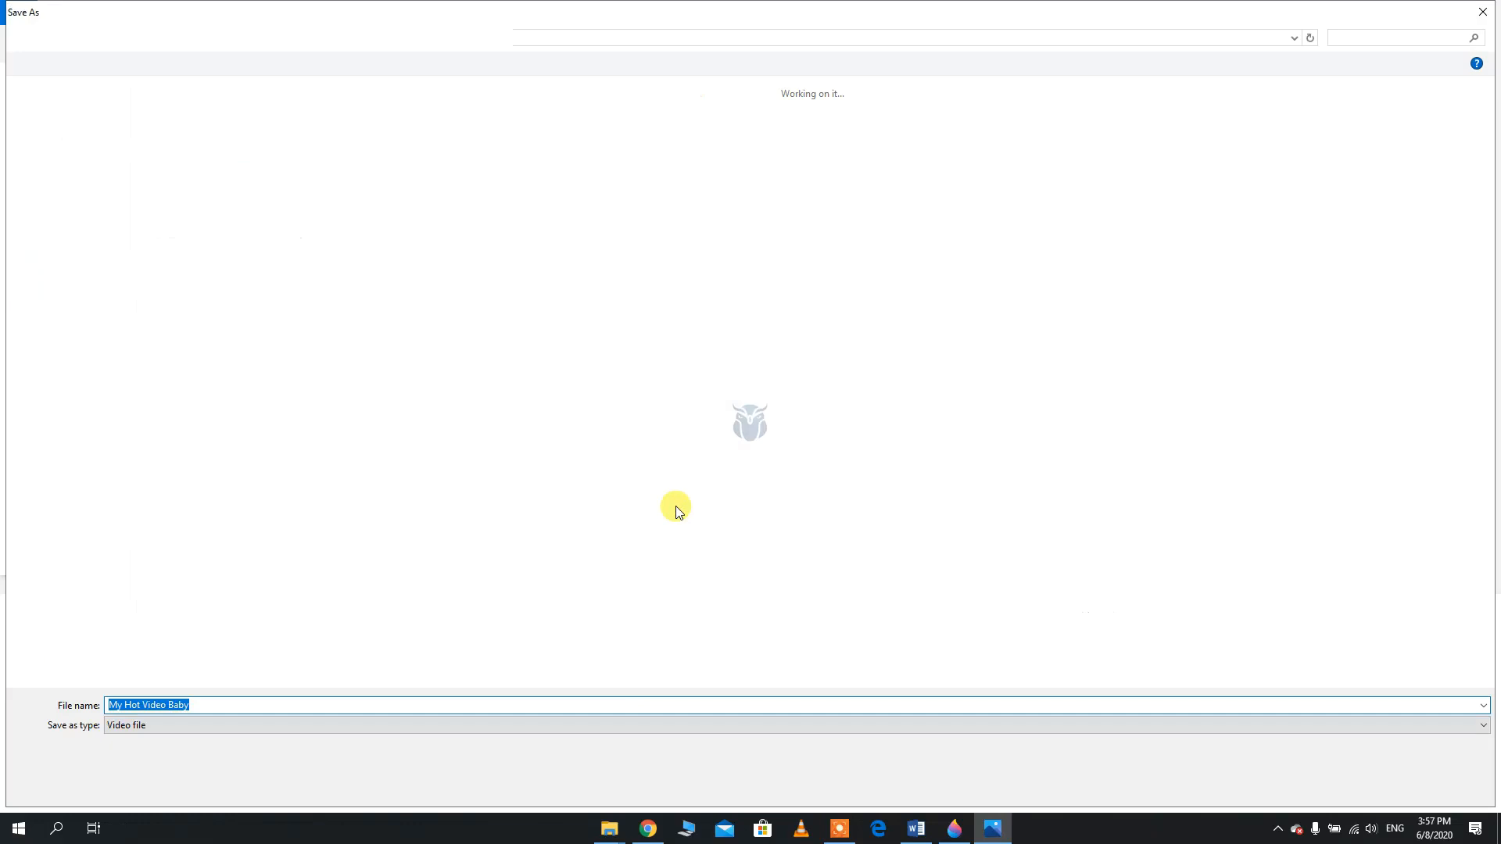
pyautogui.click(64, 116)
pyautogui.rightClick(576, 333)
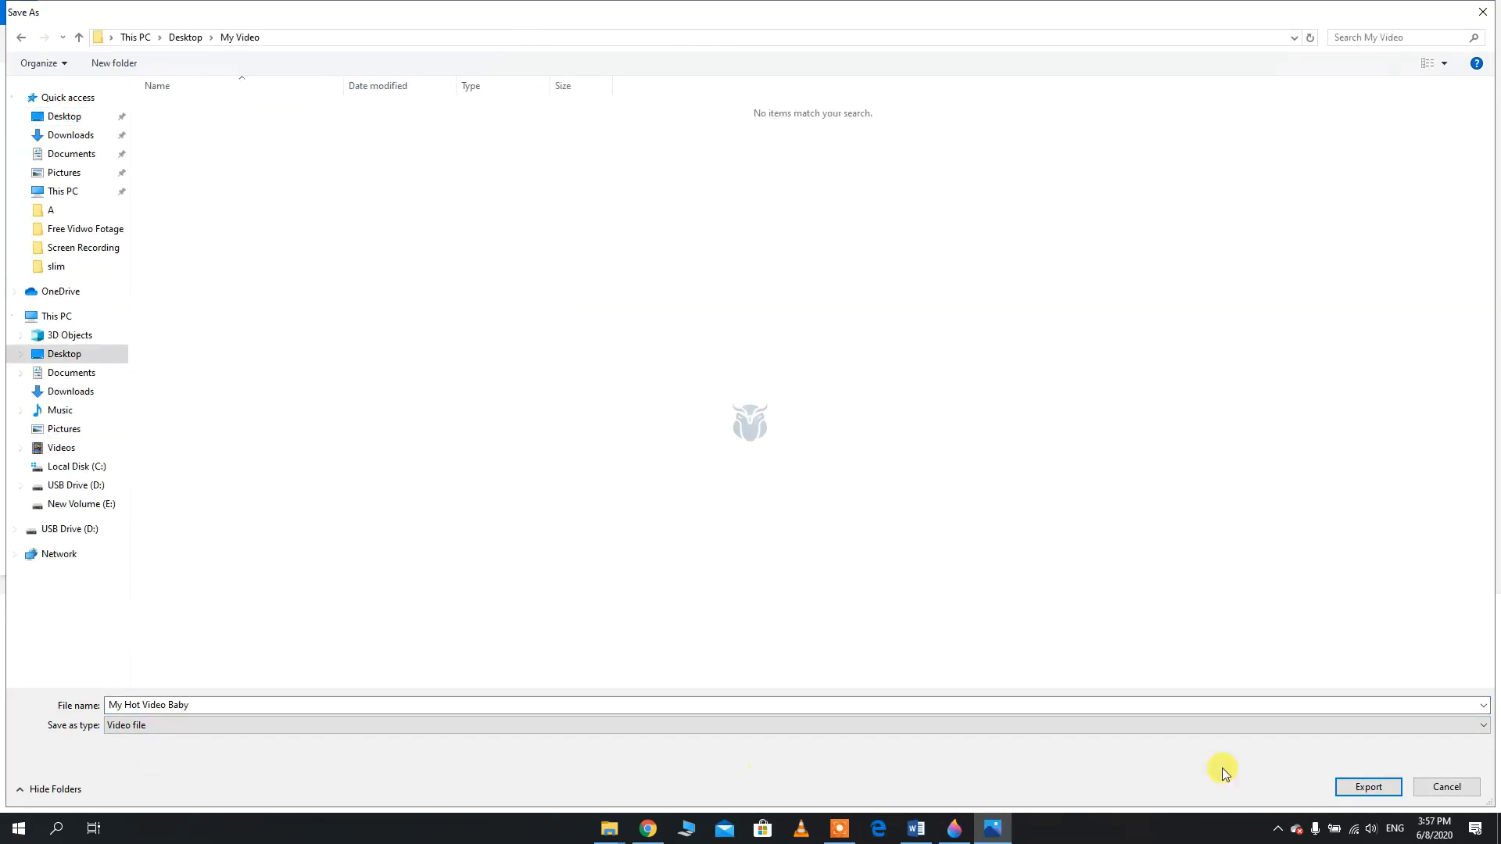
pyautogui.click(1353, 788)
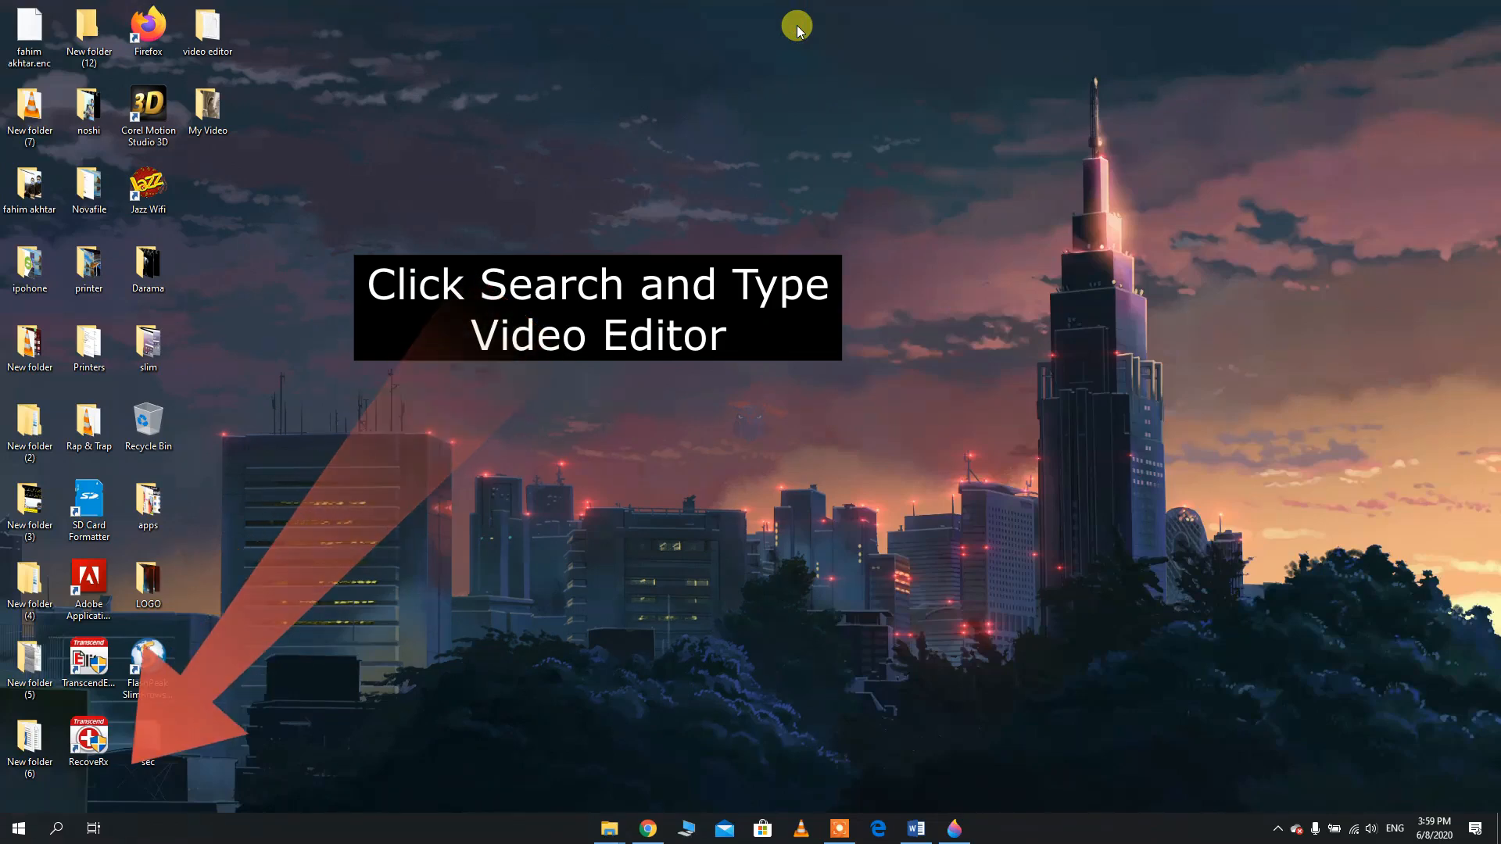
# Search Windows for "video ed" and open the Video Editor app
pyautogui.click(69, 829)
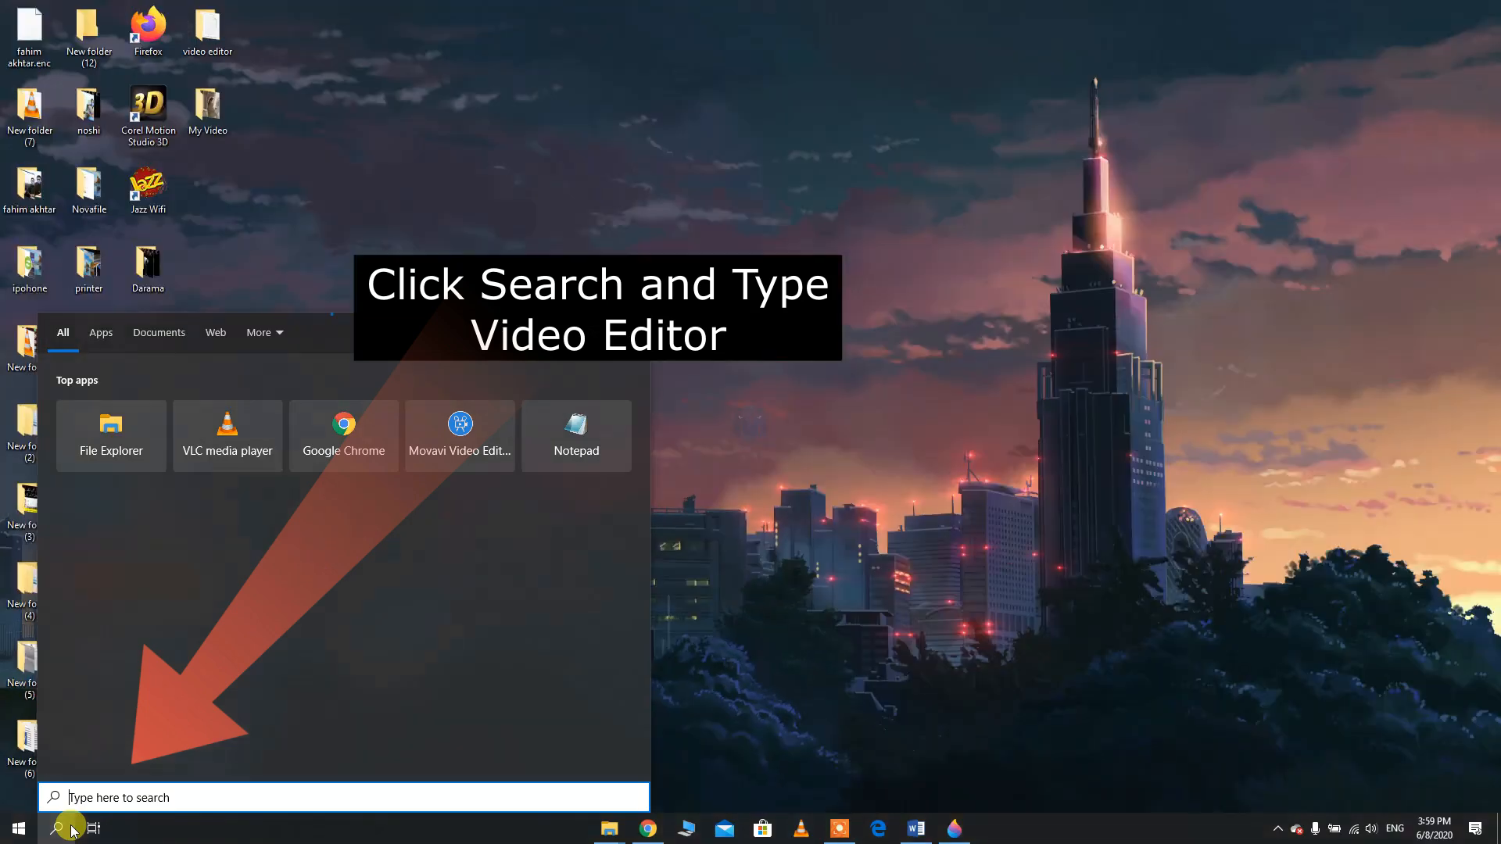
pyautogui.write('vi')
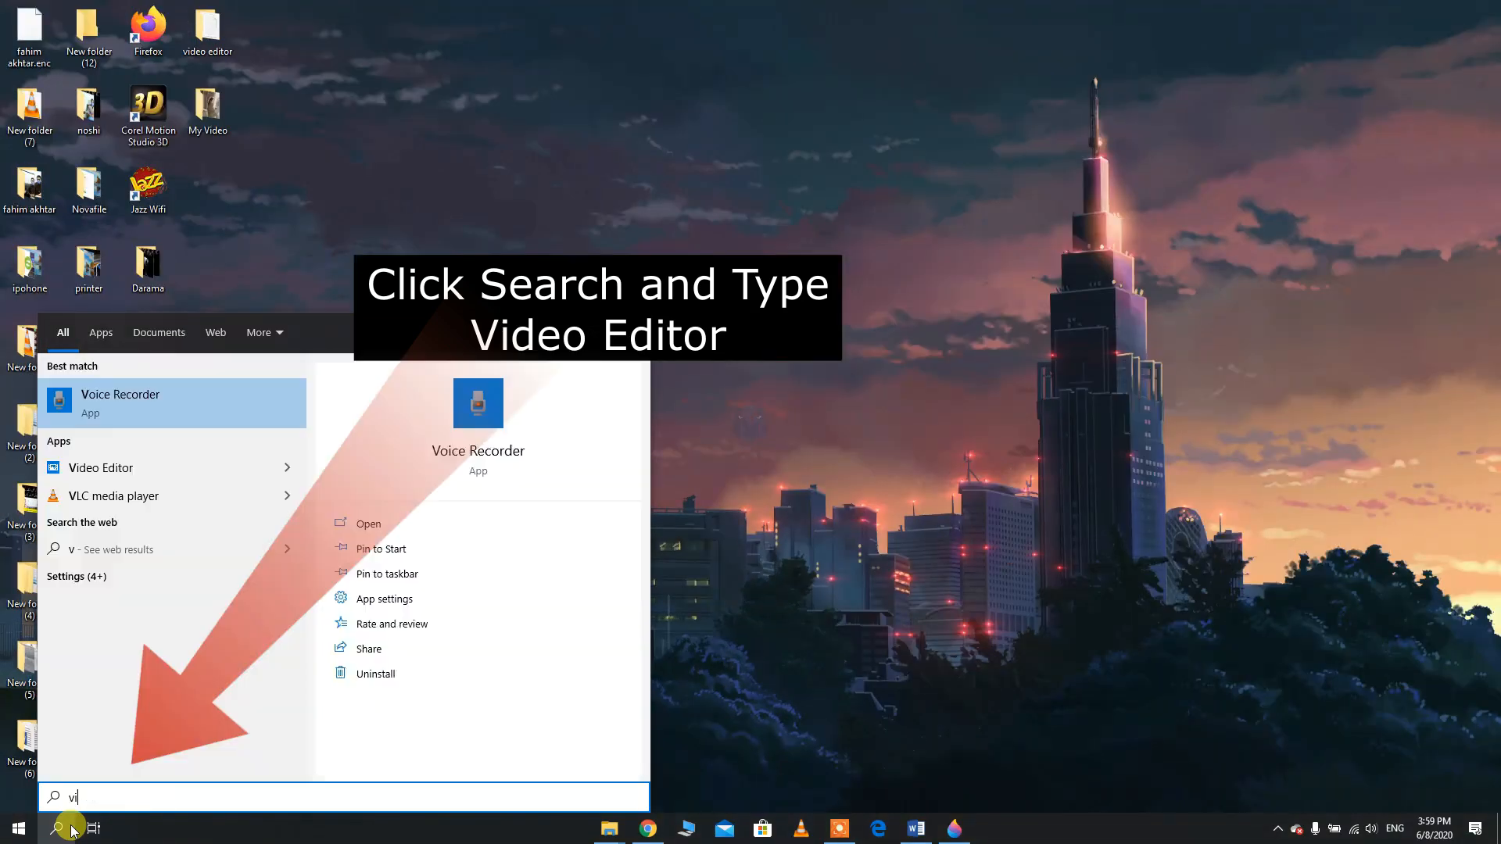
pyautogui.write('deo ed')
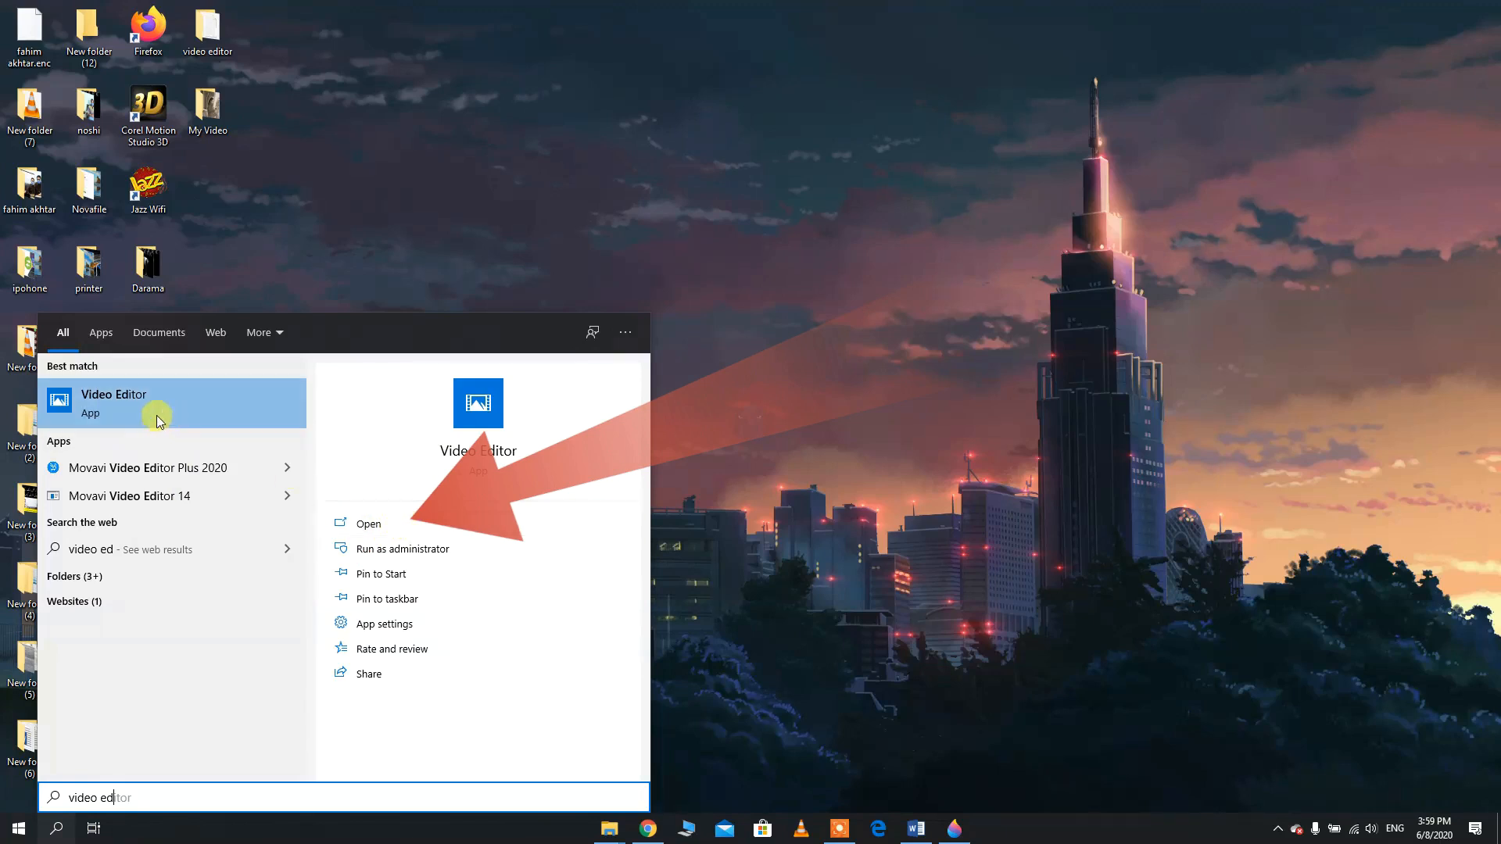
pyautogui.click(398, 527)
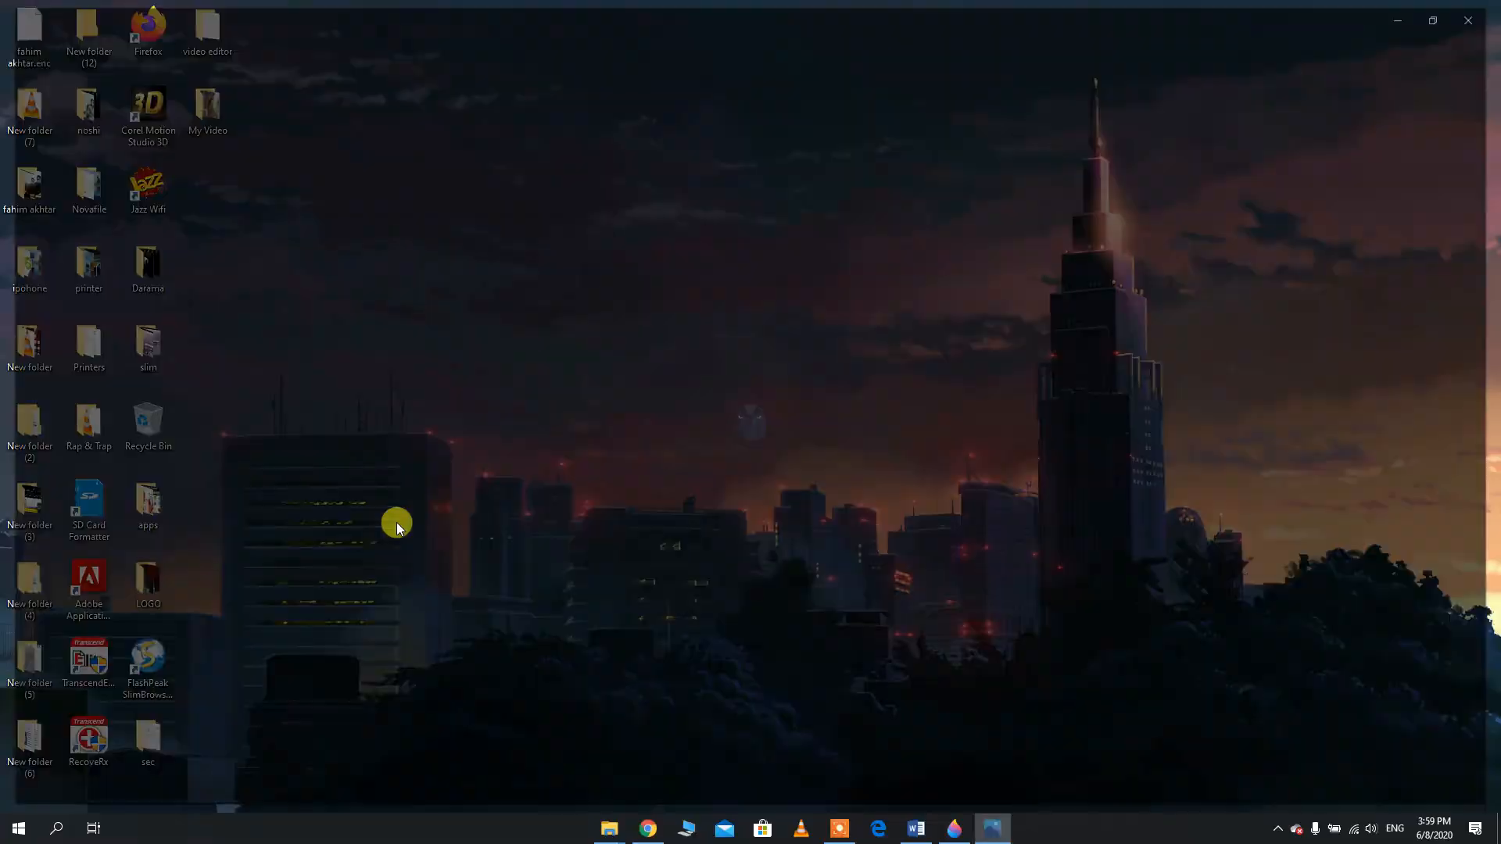